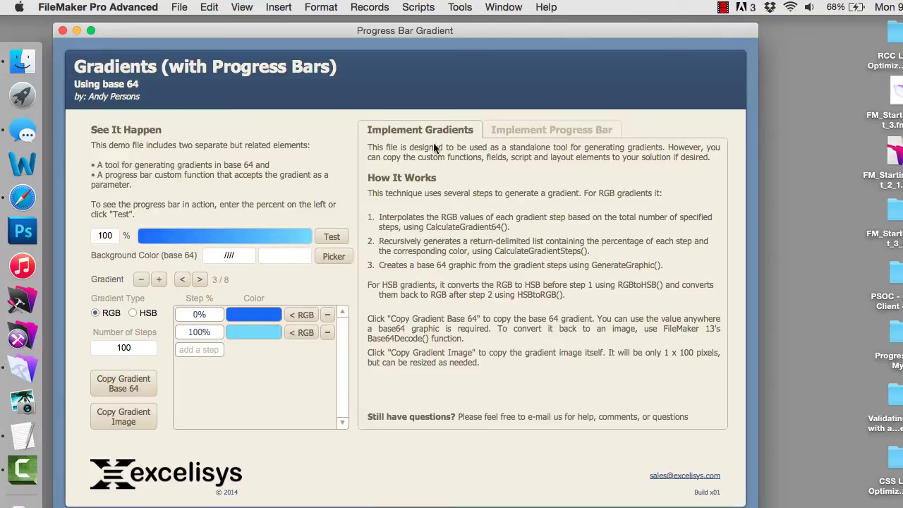
# Step: Select the entire Base64 string generated for the portrait photo on the base64-image website
pyautogui.moveTo(462, 29); pyautogui.dragTo(460, 23)
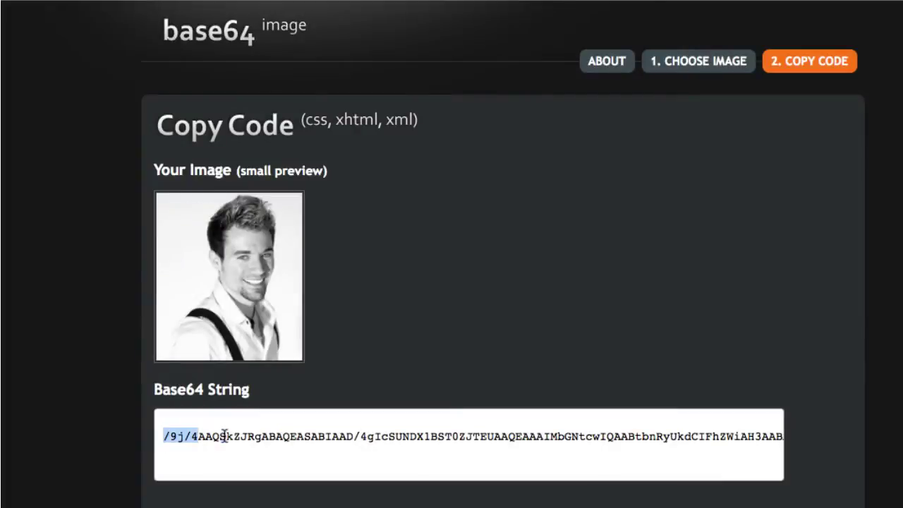
pyautogui.moveTo(225, 436); pyautogui.dragTo(839, 439)
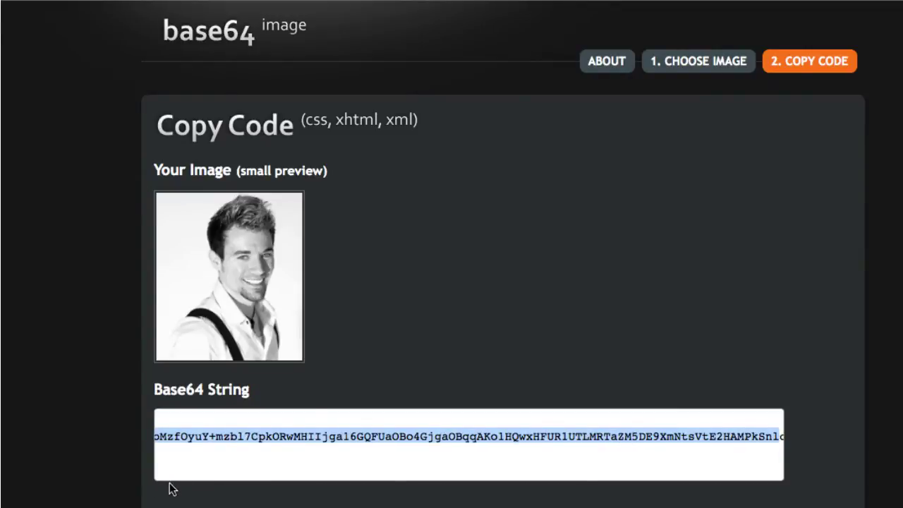
pyautogui.moveTo(198, 478); pyautogui.dragTo(194, 475)
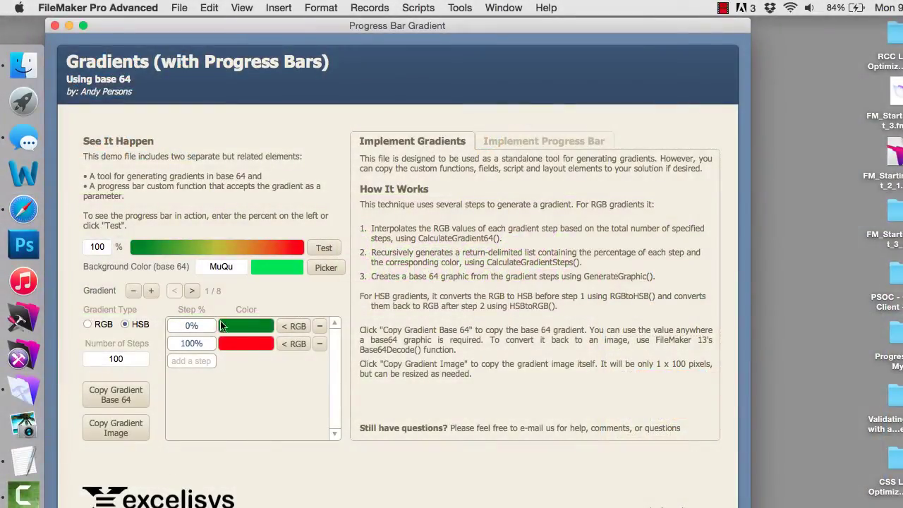
# Step: Step through the sample gradients to the orange, blue, red and teal one and test the progress bar
pyautogui.click(192, 290)
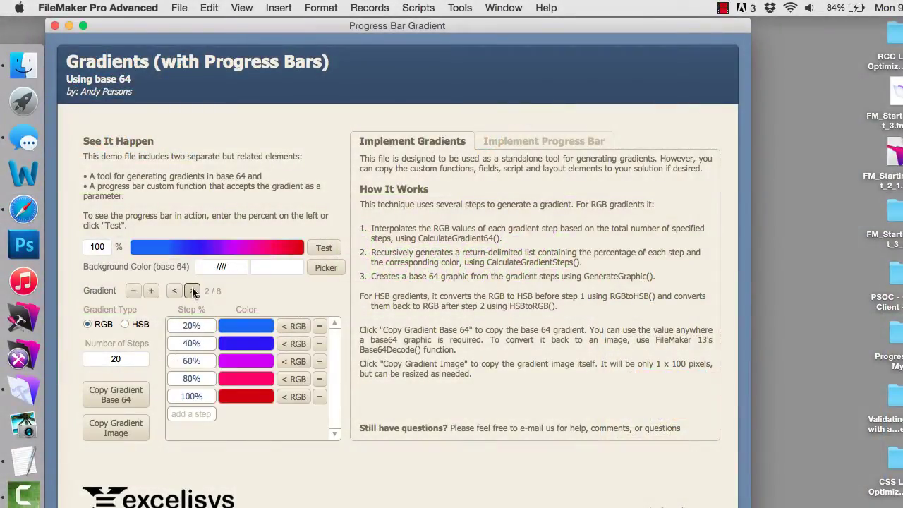
pyautogui.click(192, 290)
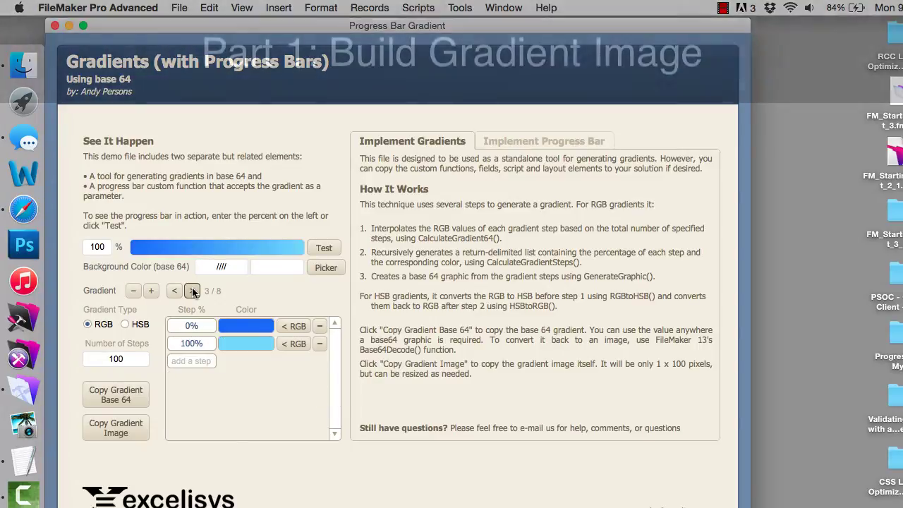
pyautogui.click(192, 291)
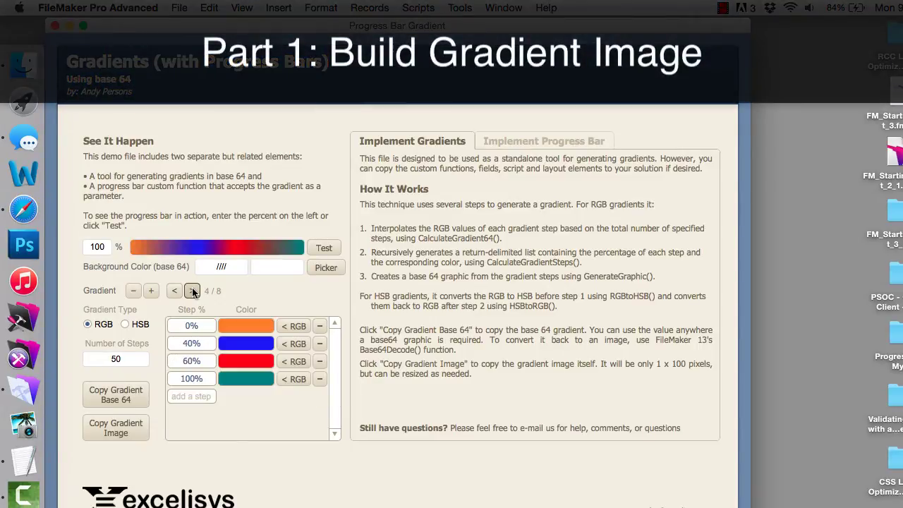
pyautogui.click(174, 291)
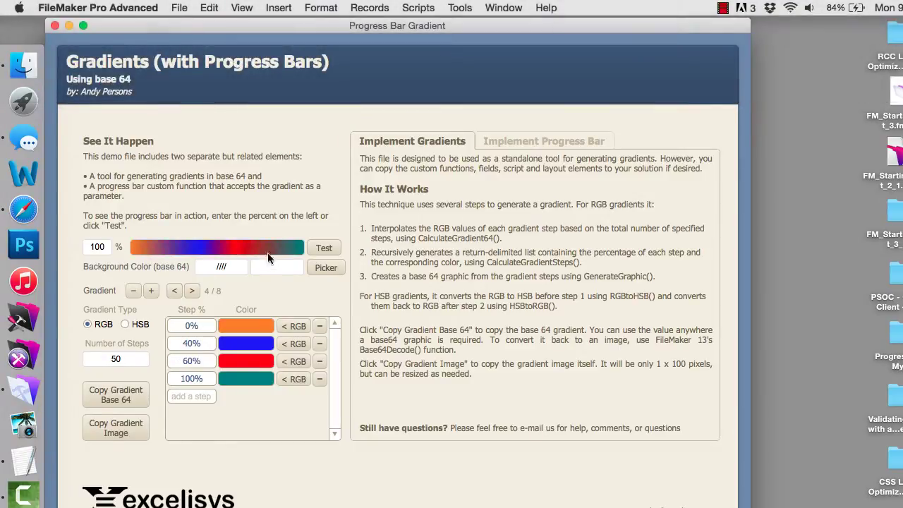
pyautogui.click(324, 248)
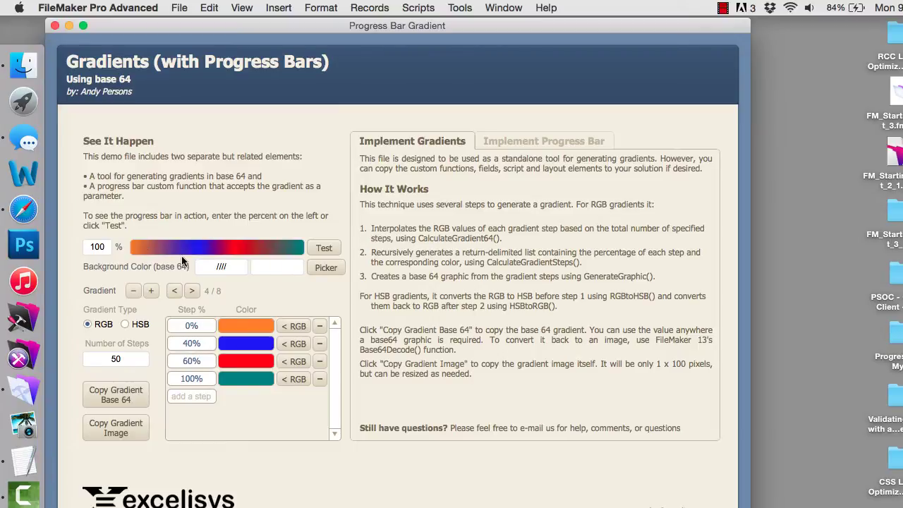
# Step: Advance to the last gradient, solid blue, and preview the progress bar with it
pyautogui.click(191, 292)
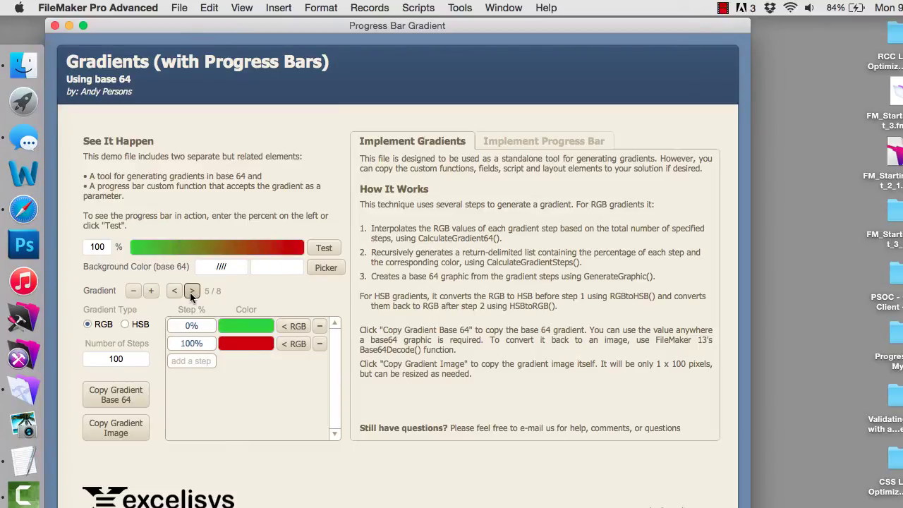
pyautogui.click(190, 291)
pyautogui.click(191, 291)
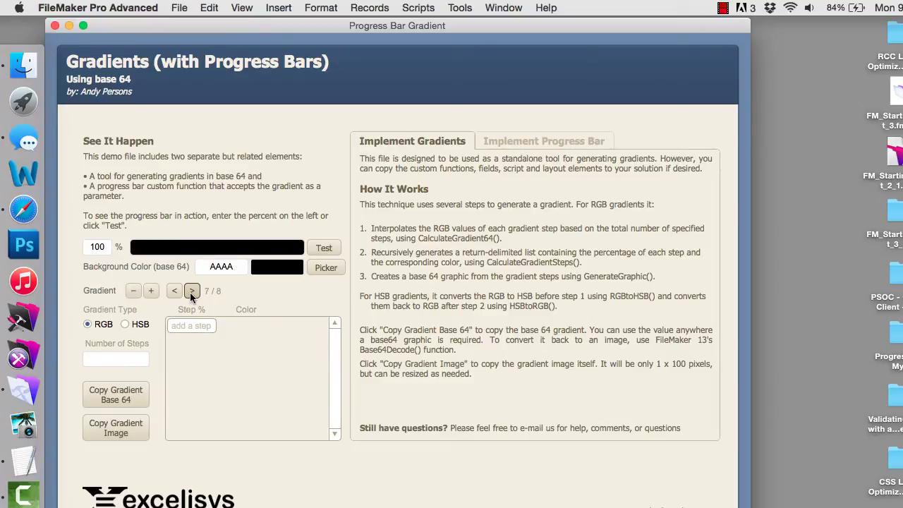
pyautogui.click(190, 291)
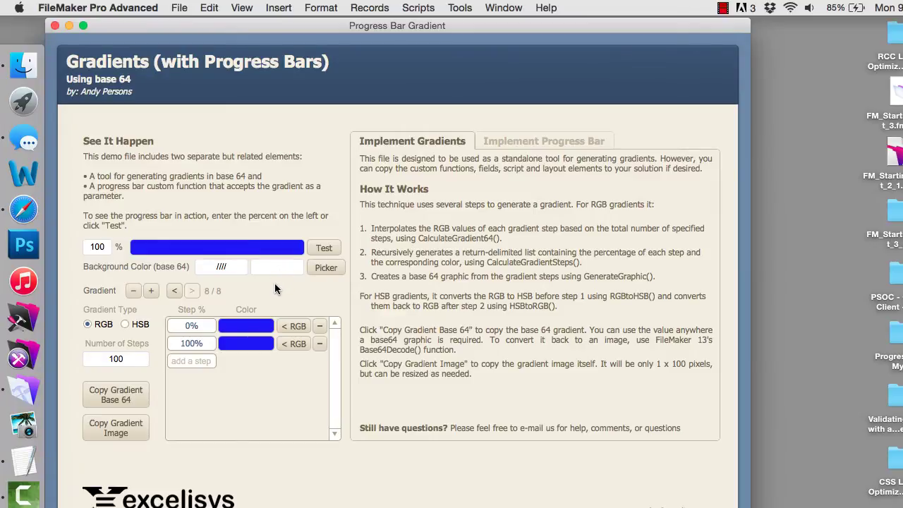
pyautogui.click(323, 249)
# Step: Show the implementation instructions, verify a contact's email, then start batch email verification from Scripts
pyautogui.click(529, 141)
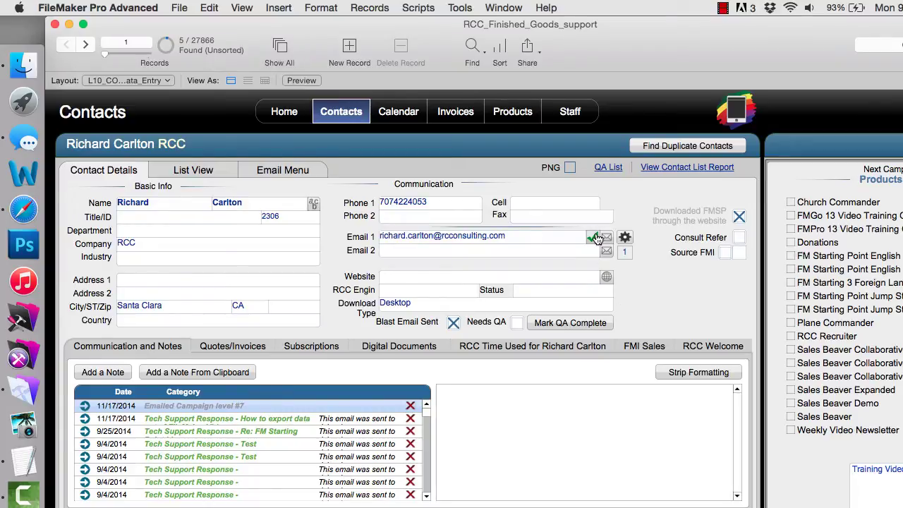
pyautogui.click(601, 238)
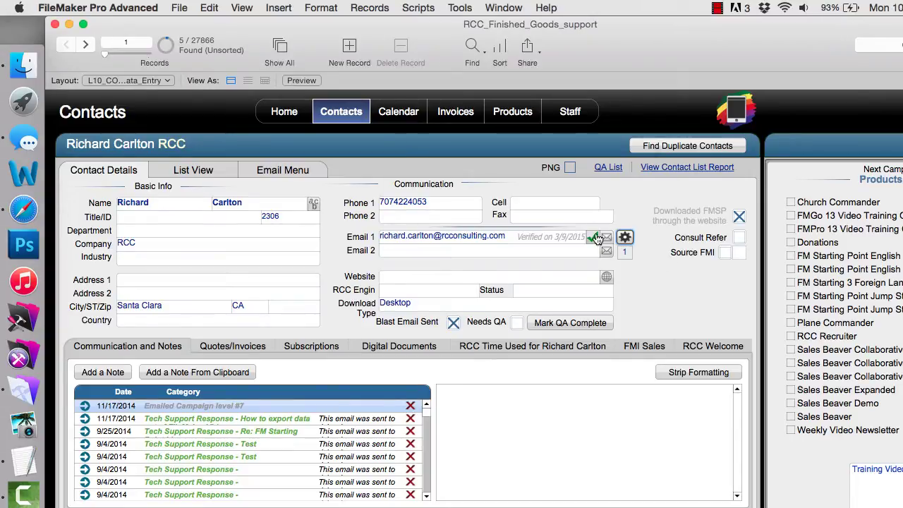
pyautogui.click(561, 238)
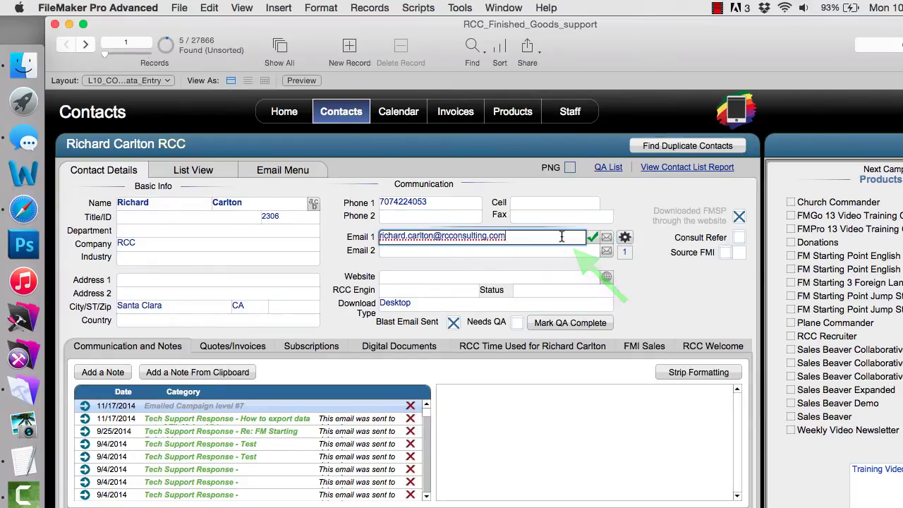
pyautogui.click(655, 290)
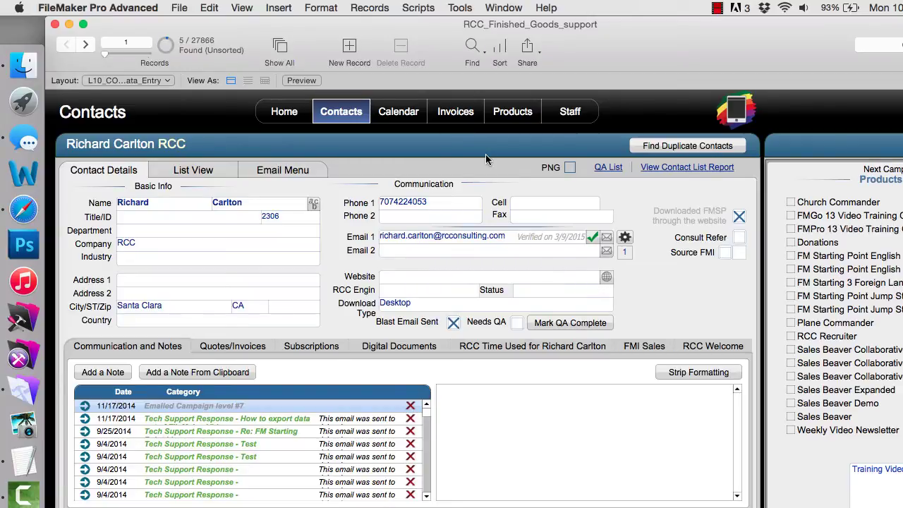
pyautogui.click(416, 7)
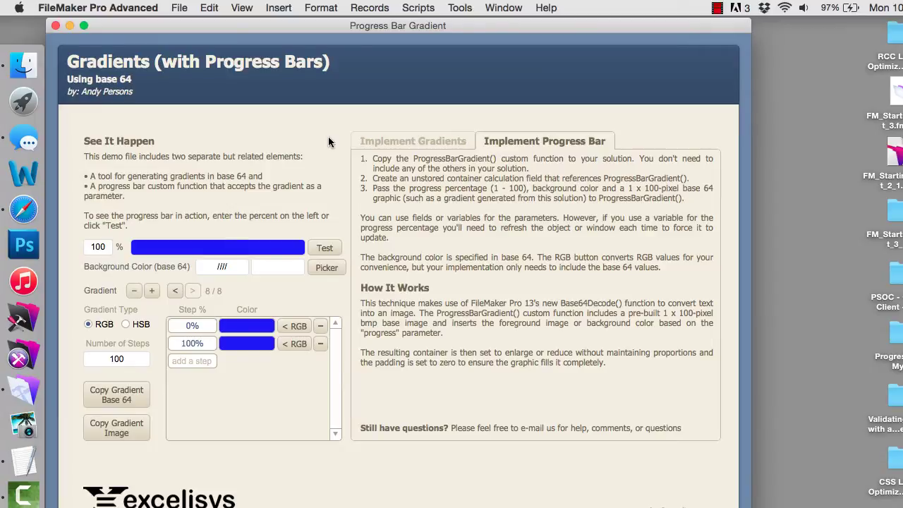
# Step: Put the Progress Bar Gradient file into Layout mode with Cmd-L
pyautogui.press('super+l')
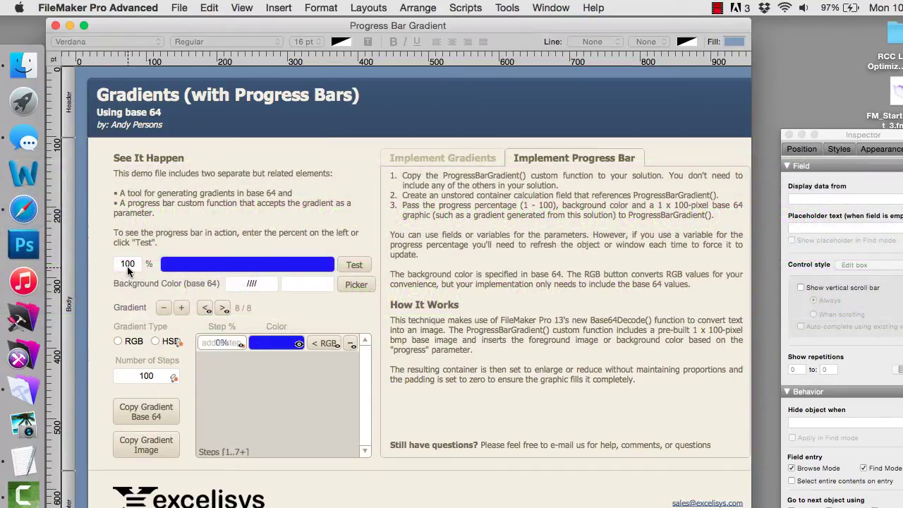
pyautogui.click(127, 266)
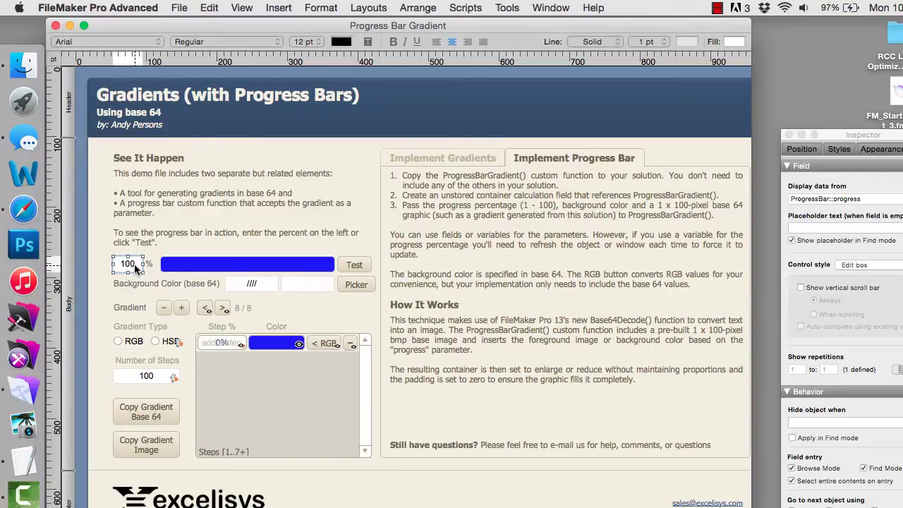
pyautogui.doubleClick(131, 266)
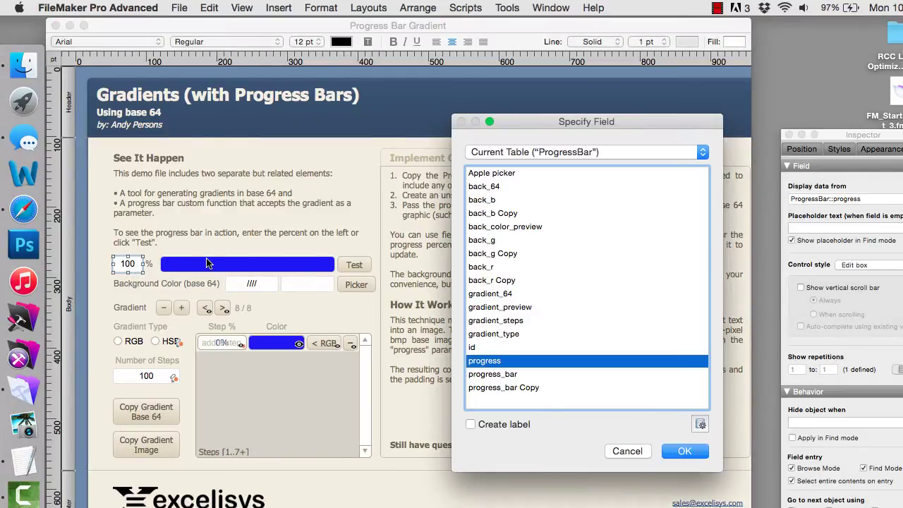
pyautogui.press('Return')
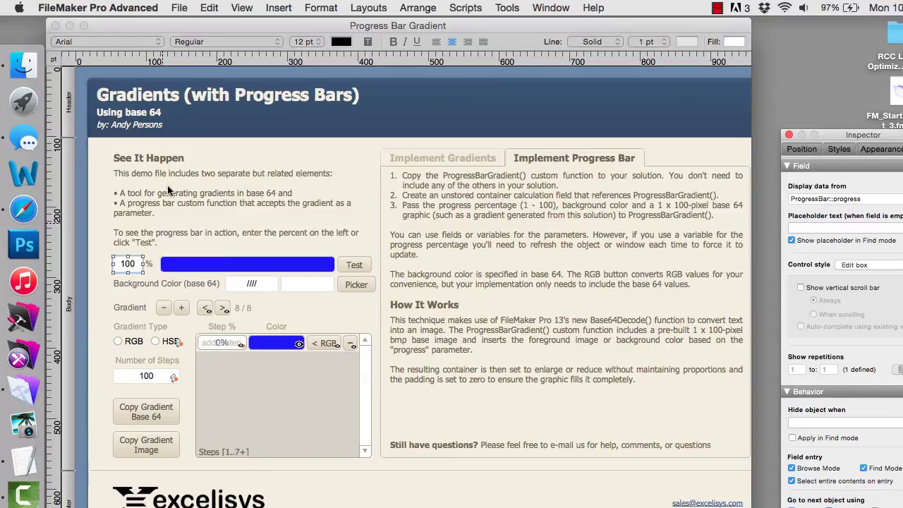
# Step: Copy the ProgressBarGradient custom function and paste it into FMSP_4_English's custom functions
pyautogui.click(175, 6)
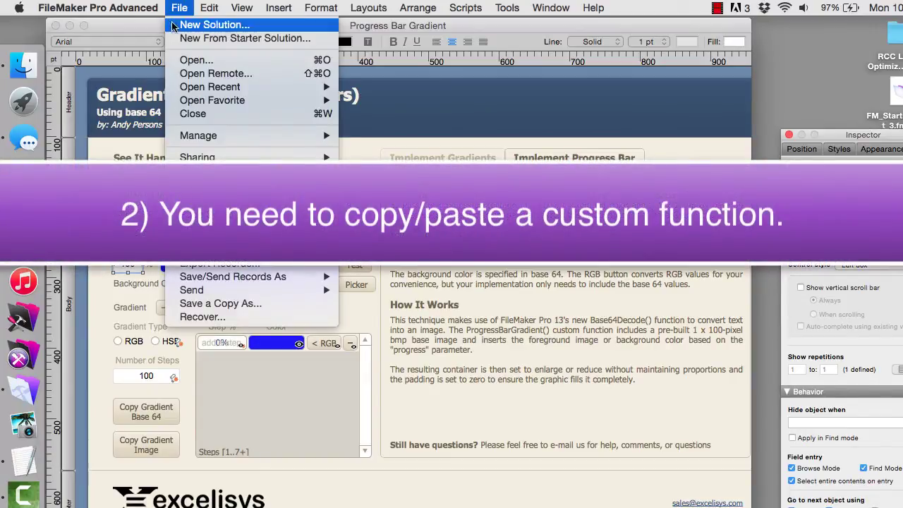
pyautogui.moveTo(193, 139)
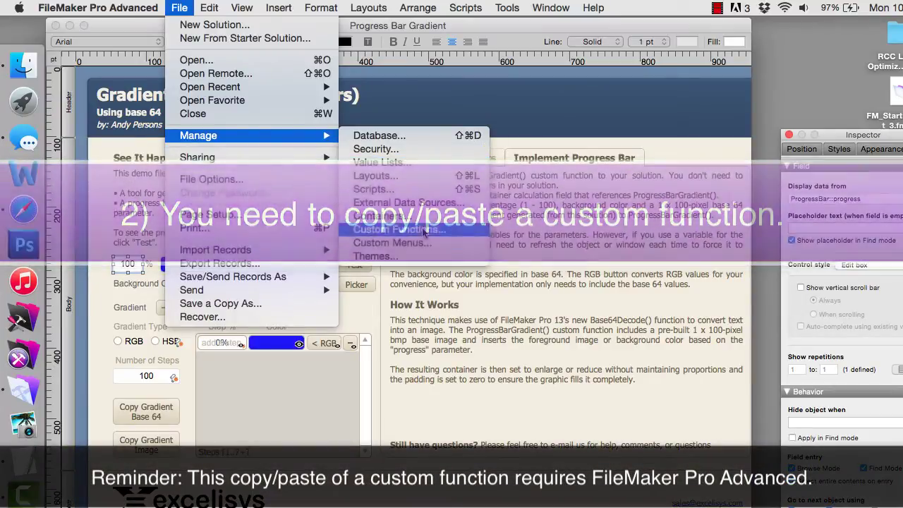
pyautogui.click(381, 176)
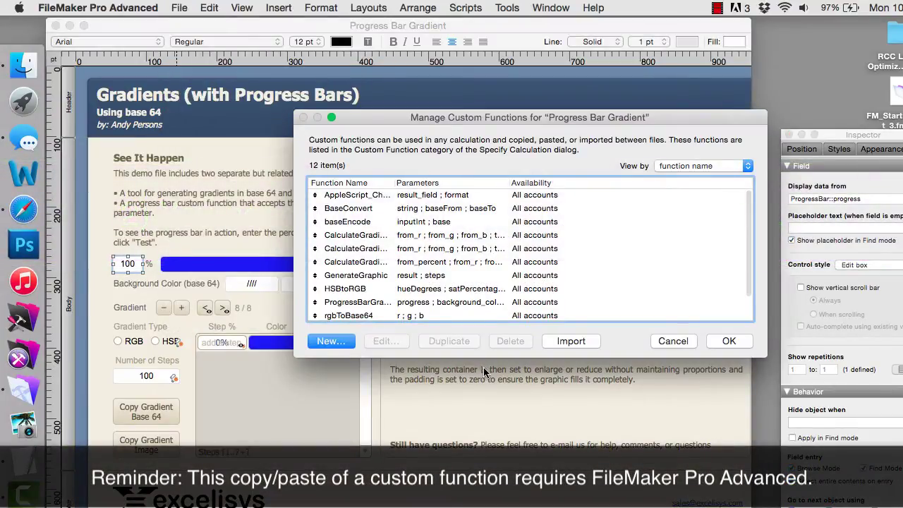
pyautogui.moveTo(490, 358); pyautogui.dragTo(490, 415)
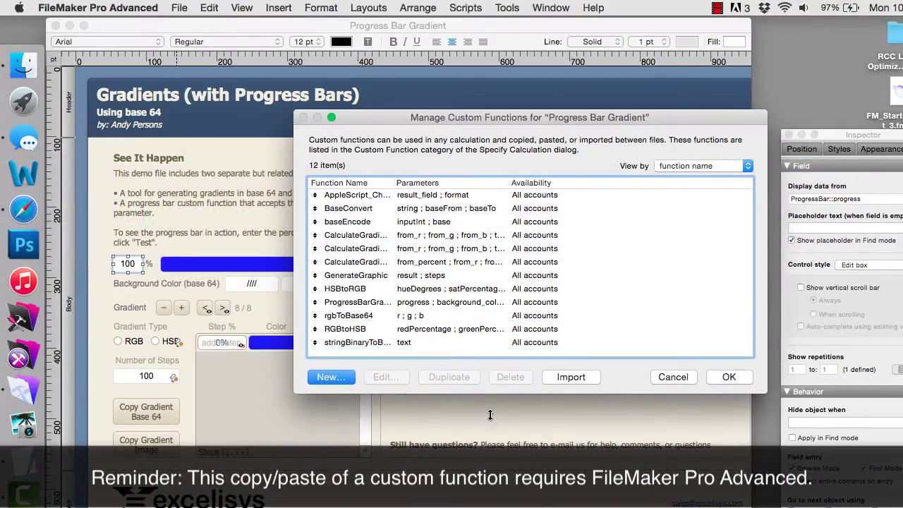
pyautogui.click(462, 304)
pyautogui.moveTo(393, 183); pyautogui.dragTo(448, 183)
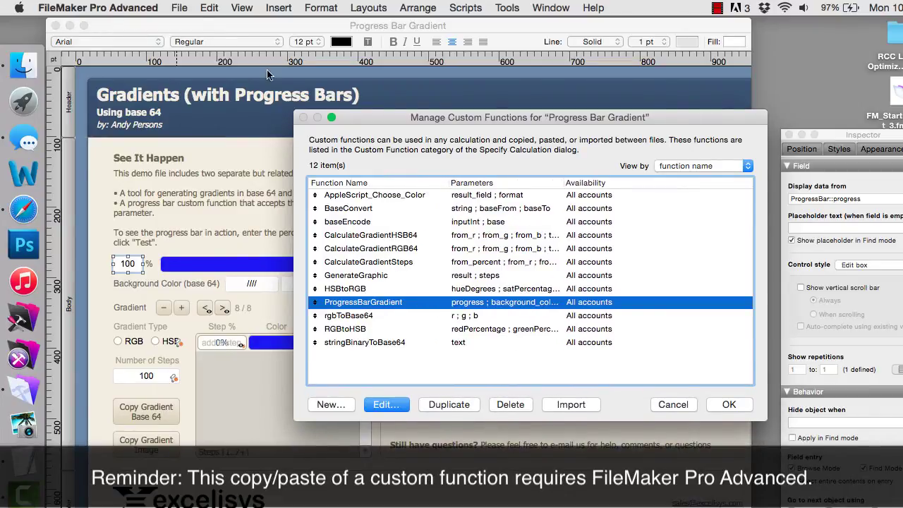
pyautogui.click(214, 9)
pyautogui.click(221, 76)
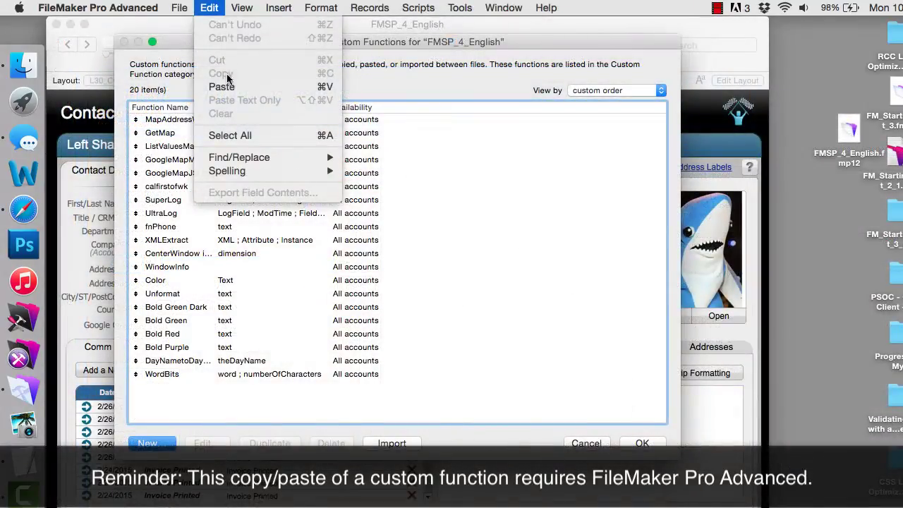
pyautogui.click(228, 88)
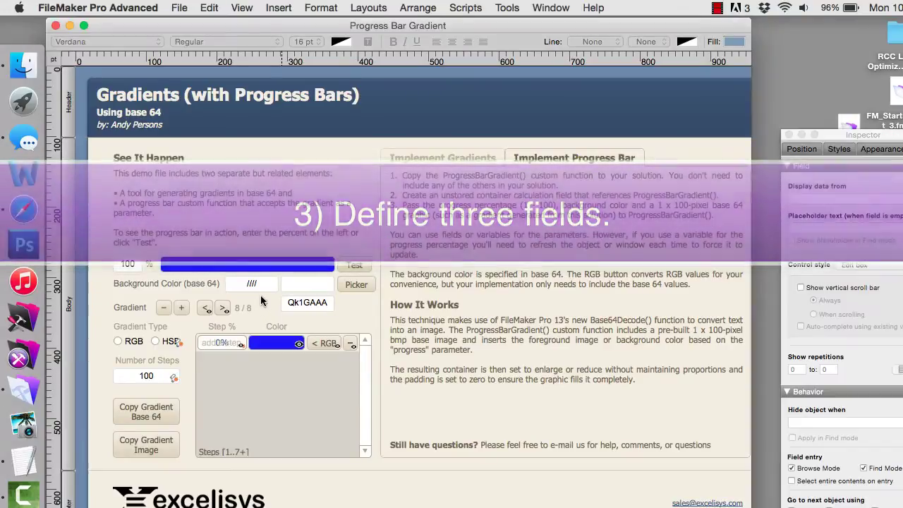
# Step: Check the percent, background and gradient boxes' fields: progress, back_64 and global gradient_64
pyautogui.click(139, 273)
pyautogui.doubleClick(129, 267)
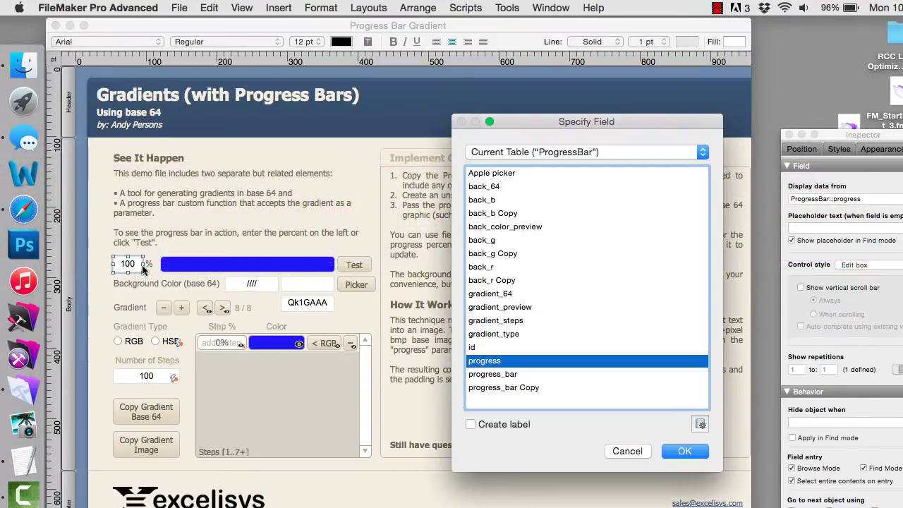
pyautogui.press('Escape')
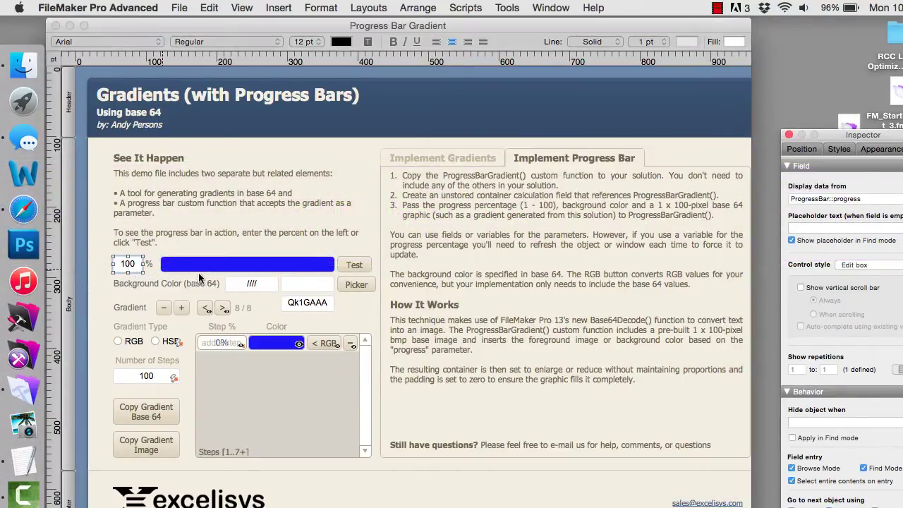
pyautogui.doubleClick(252, 290)
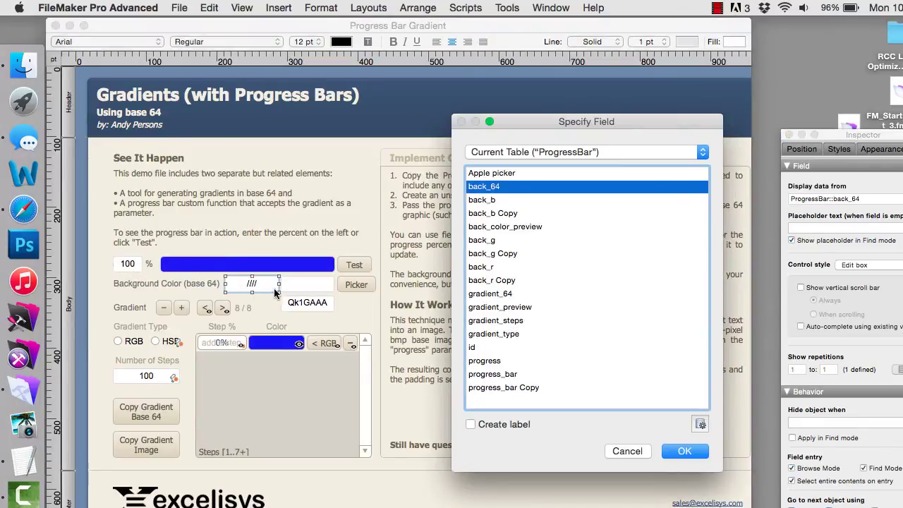
pyautogui.press('Escape')
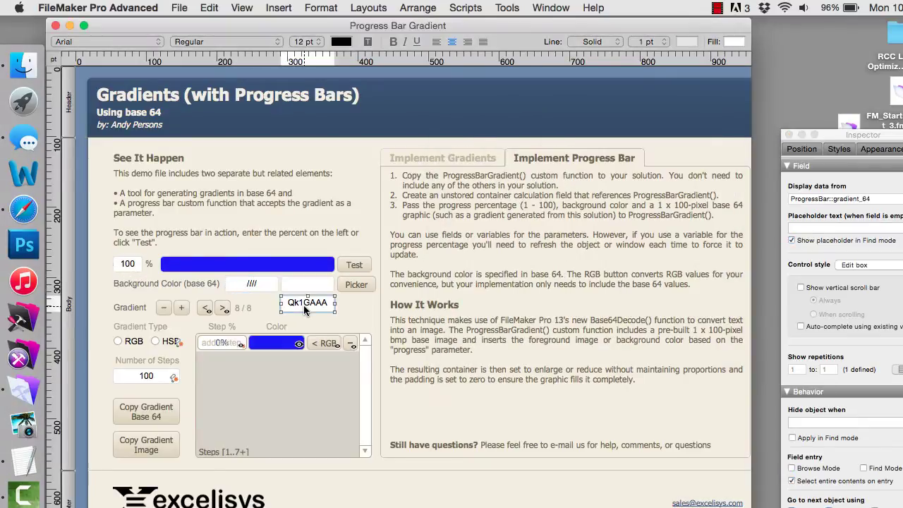
pyautogui.doubleClick(304, 305)
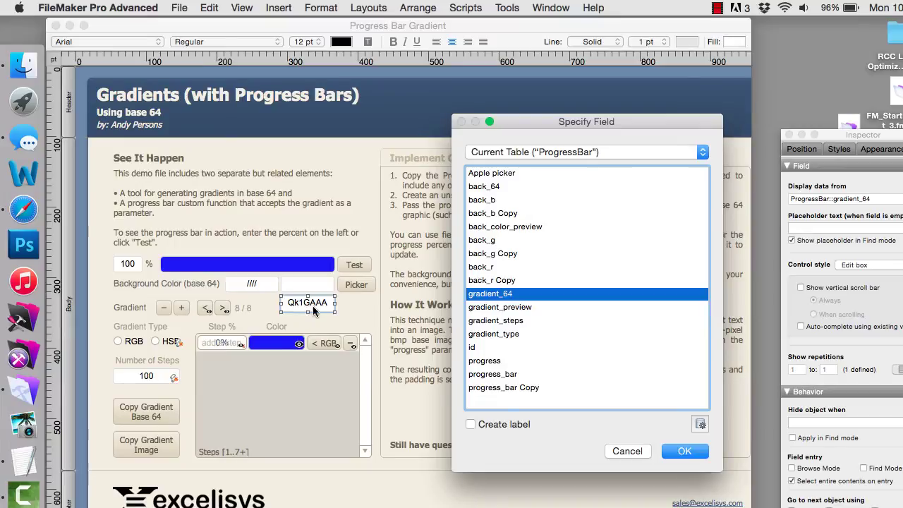
pyautogui.press('Escape')
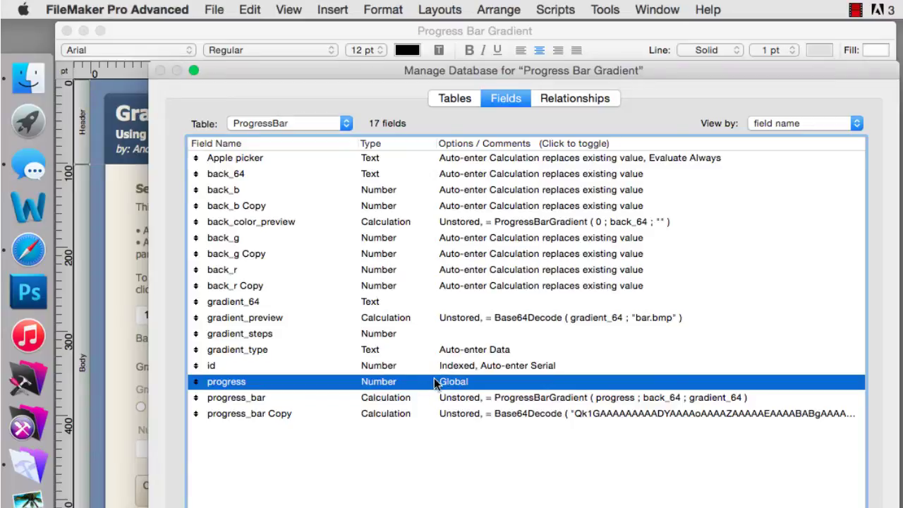
pyautogui.click(406, 302)
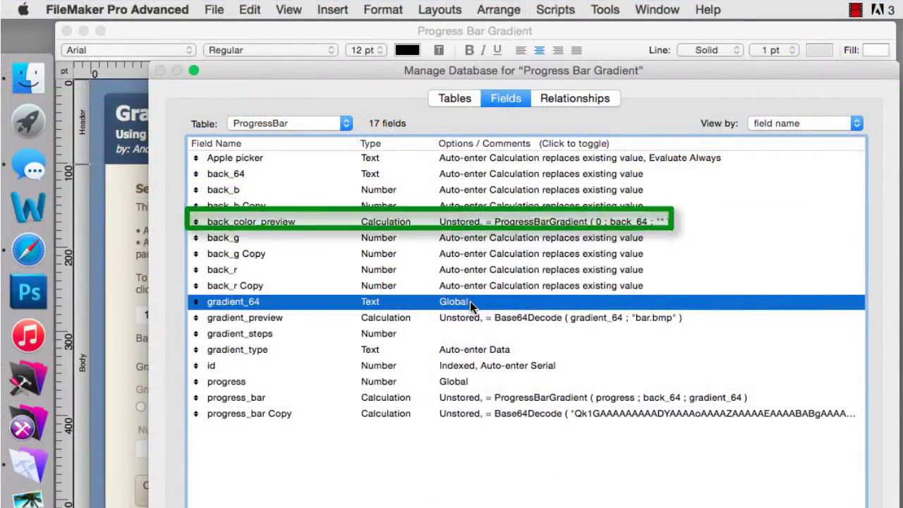
# Step: Set back_64 to use global storage, accepting the data-loss warning
pyautogui.doubleClick(442, 176)
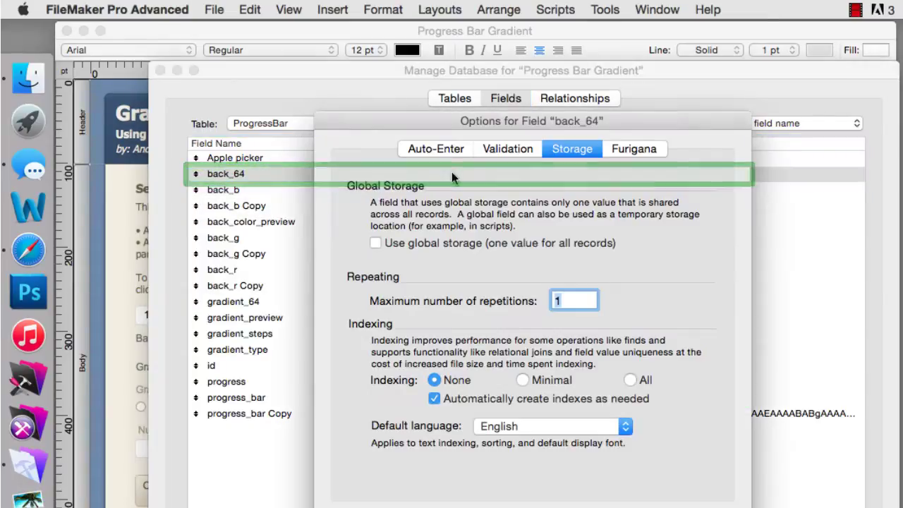
pyautogui.click(540, 246)
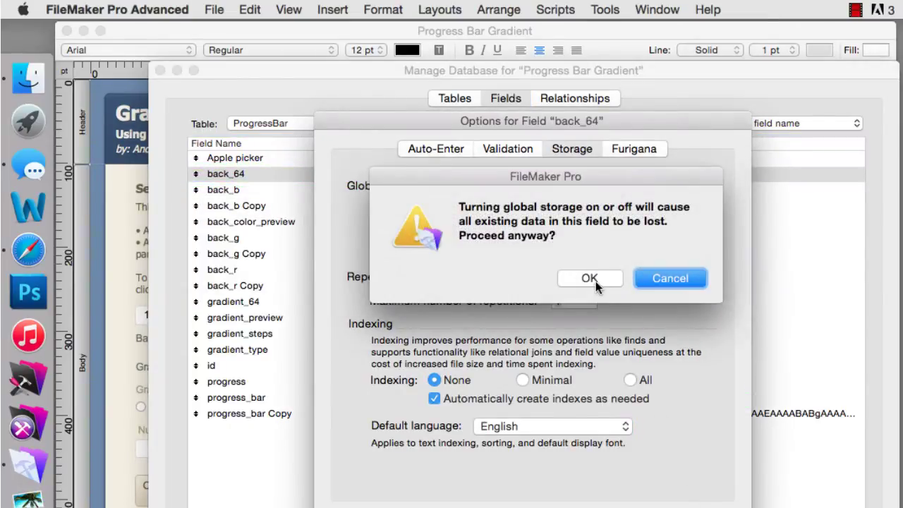
pyautogui.click(597, 282)
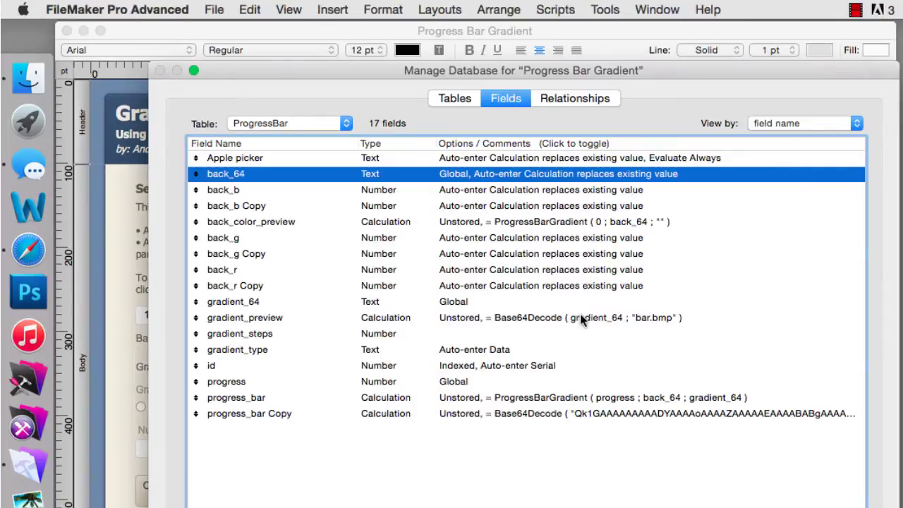
# Step: Review progress_bar's ProgressBarGradient calculation and its unstored container storage, then close unchanged
pyautogui.click(531, 399)
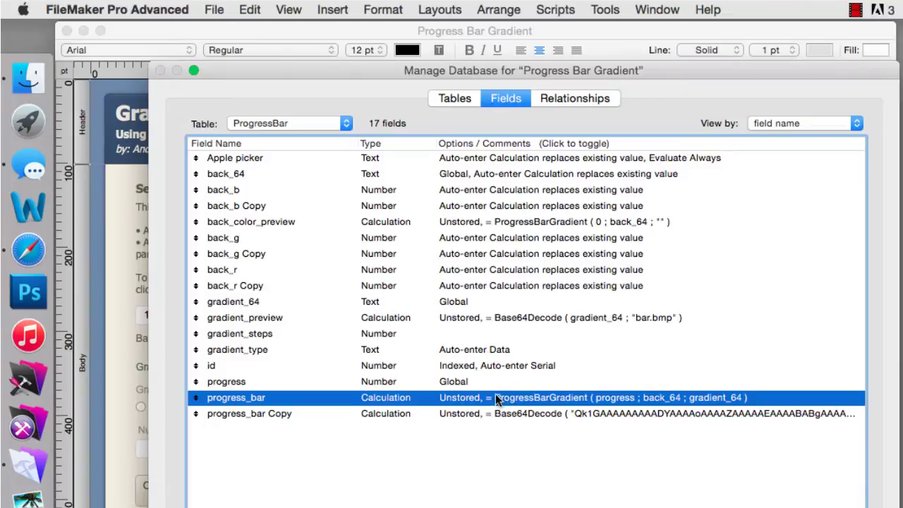
pyautogui.doubleClick(497, 396)
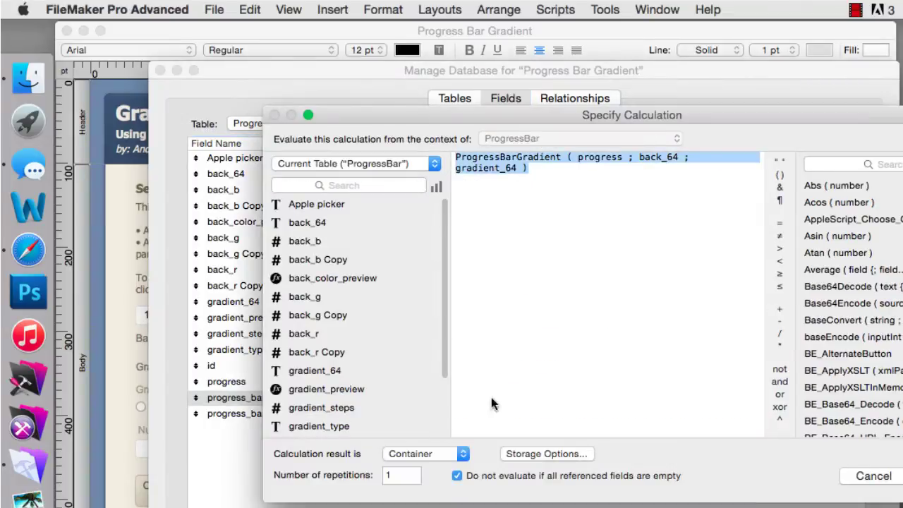
pyautogui.click(527, 454)
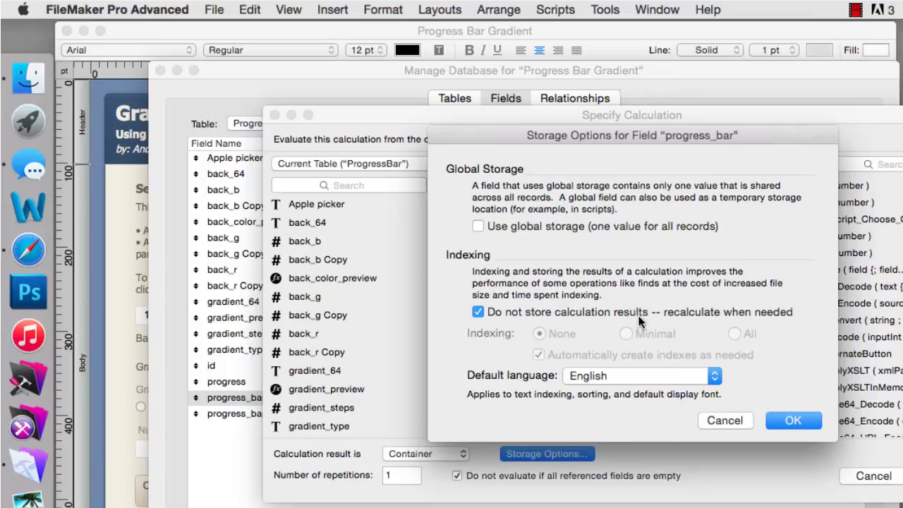
pyautogui.press('Escape')
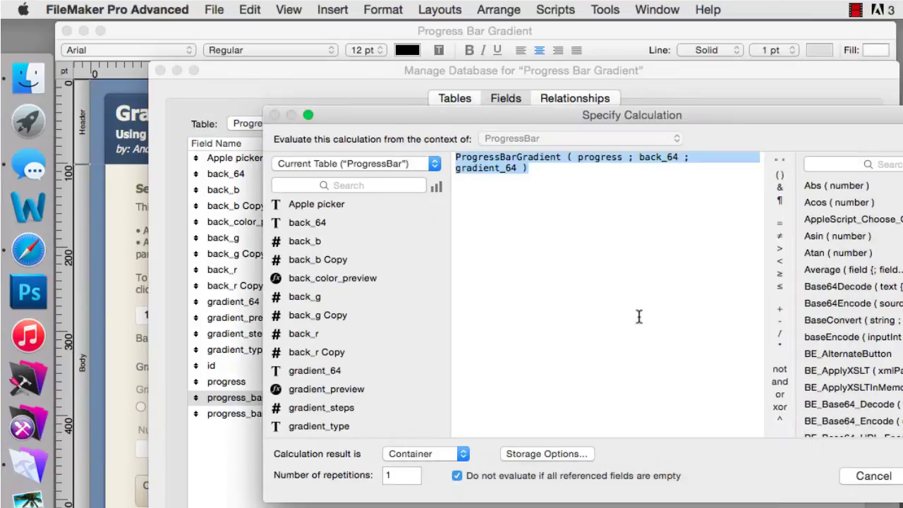
pyautogui.press('Return')
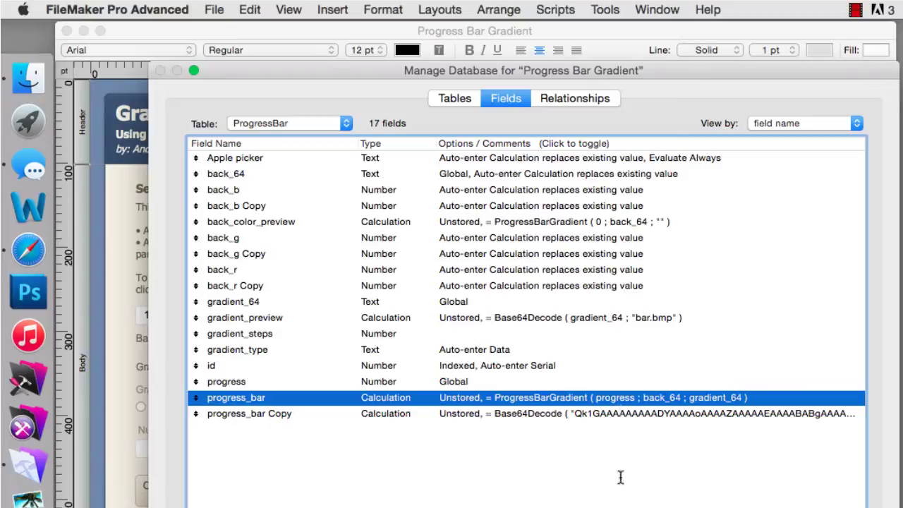
pyautogui.doubleClick(552, 397)
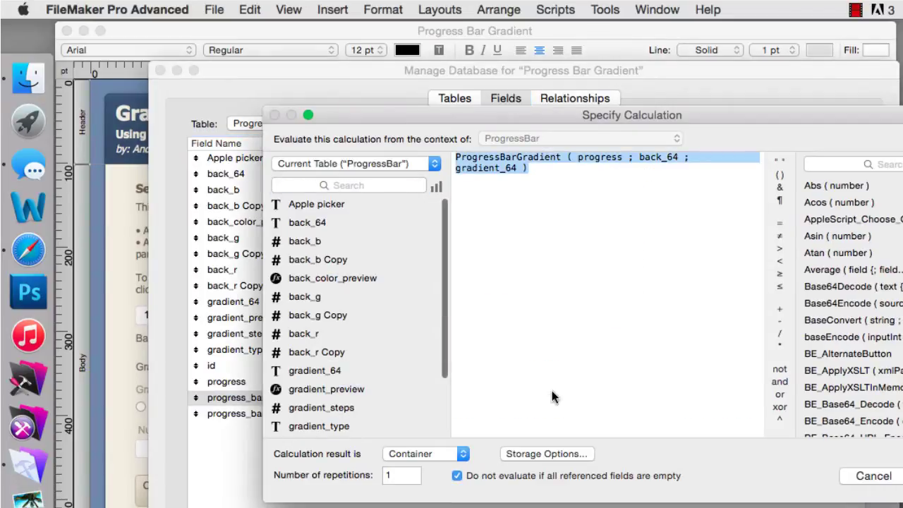
pyautogui.click(872, 476)
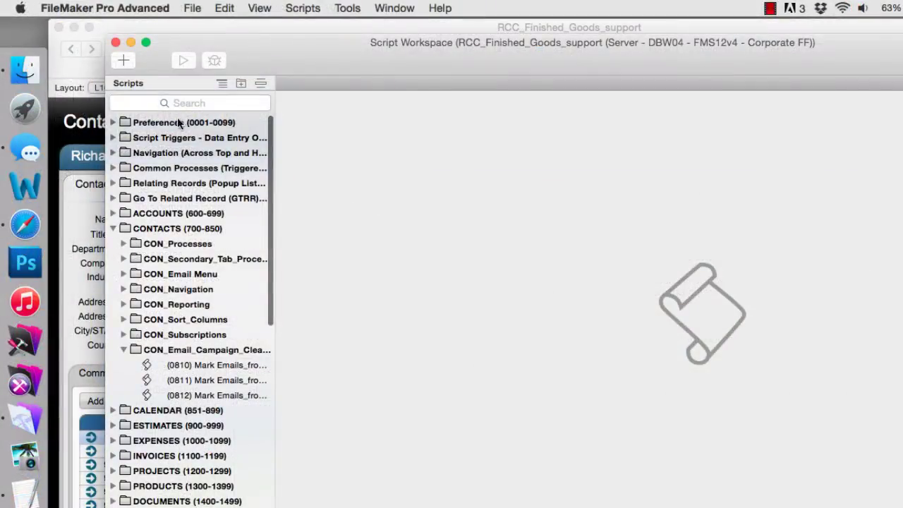
# Step: Find the (0718) Robot Verify 20 emails script by searching 0718 and review its Go to Layout target
pyautogui.click(202, 102)
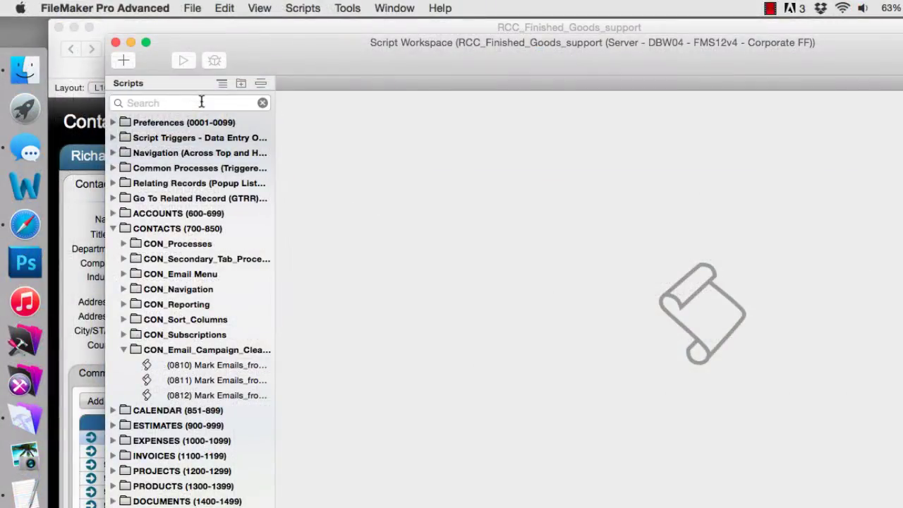
pyautogui.write('0718')
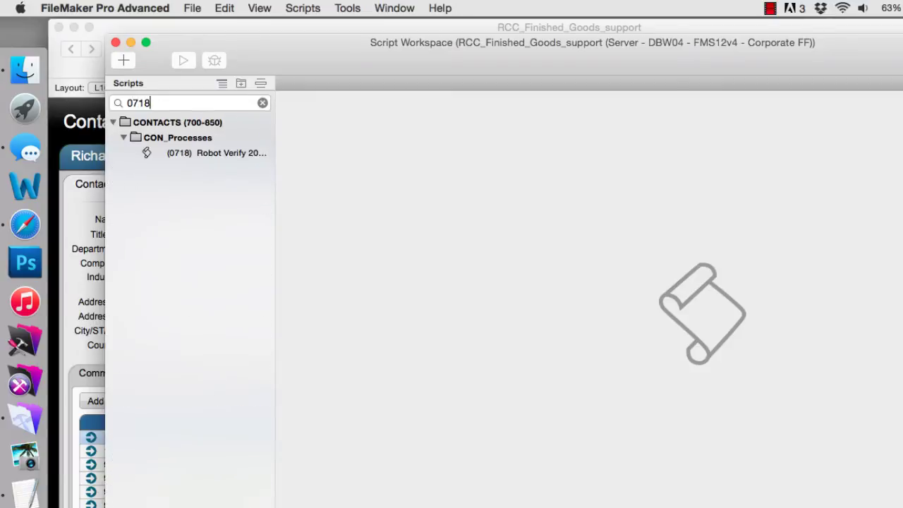
pyautogui.click(196, 152)
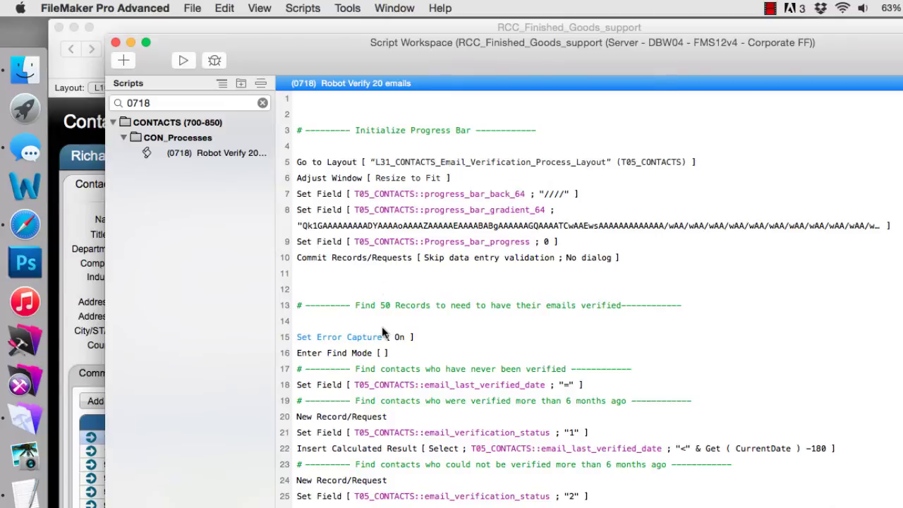
pyautogui.click(414, 162)
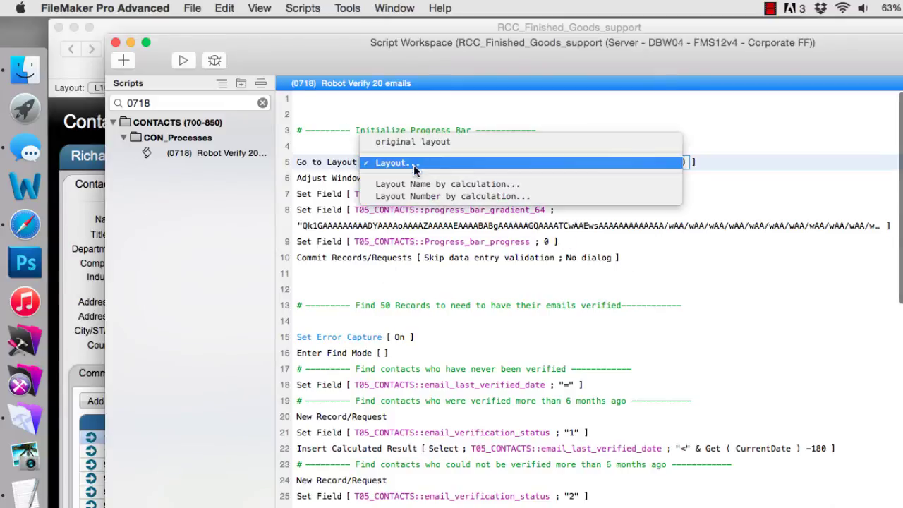
pyautogui.click(420, 277)
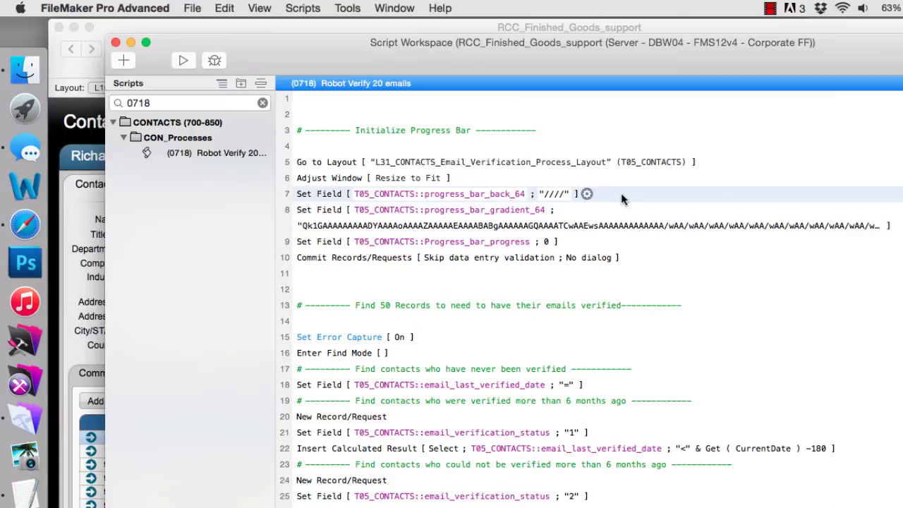
# Step: Review the background value in step 7 and confirm the base64 gradient calculation in step 8
pyautogui.click(555, 193)
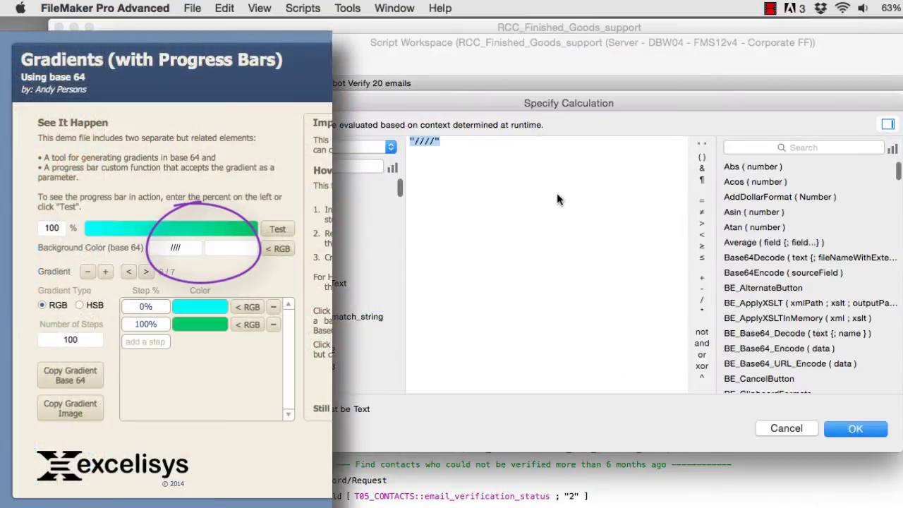
pyautogui.press('Escape')
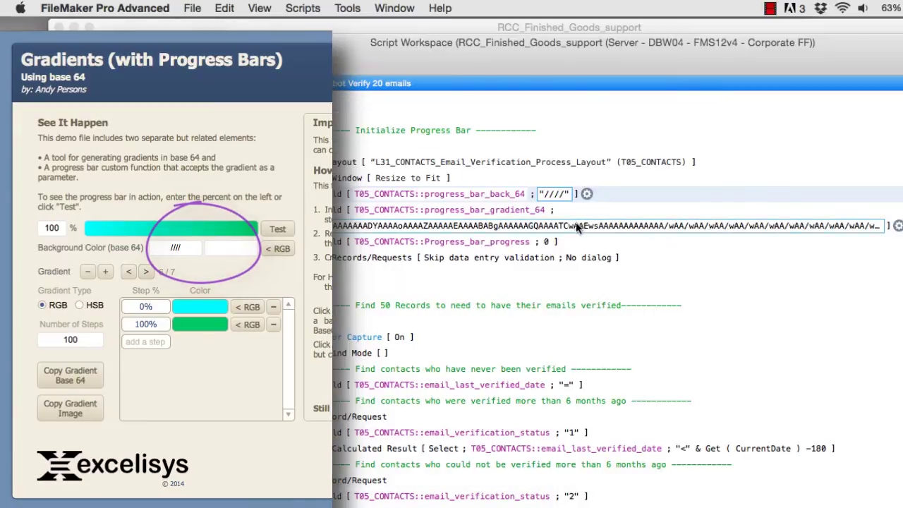
pyautogui.click(578, 225)
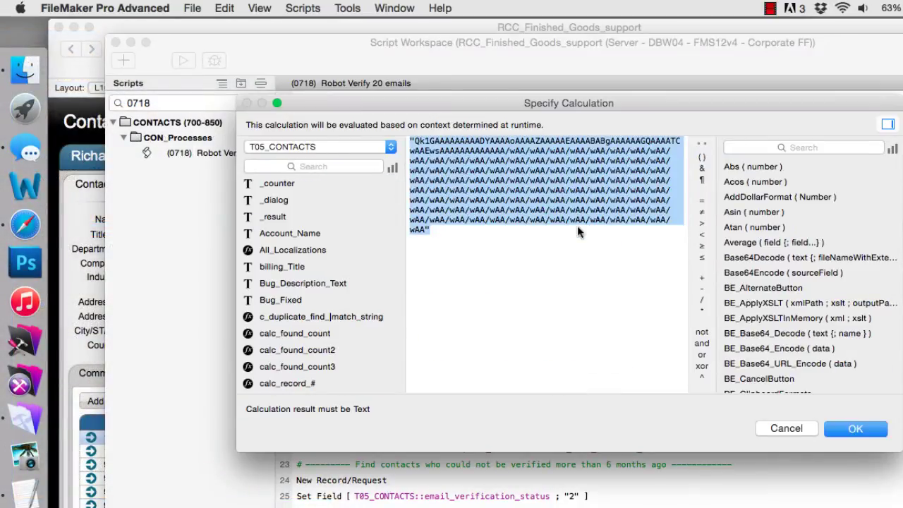
pyautogui.press('Return')
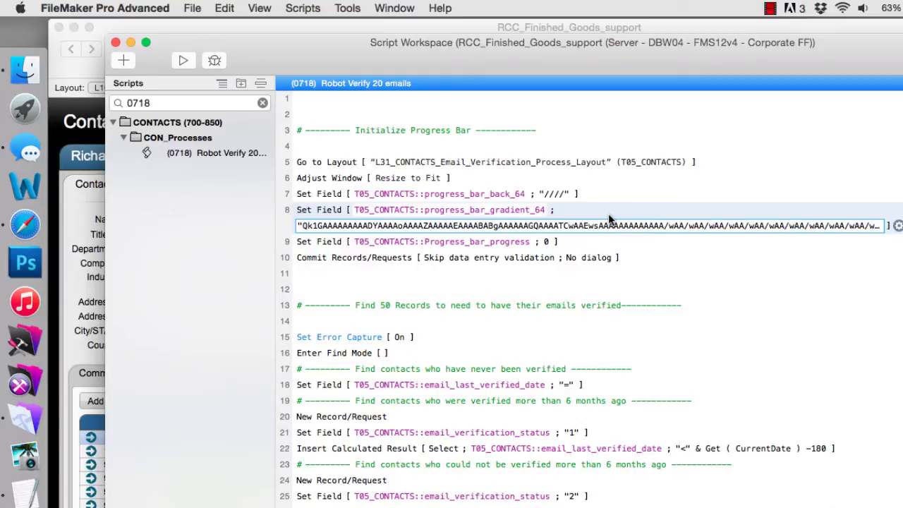
# Step: Copy the gradient as an image from the Progress Bar Gradient window
pyautogui.click(392, 7)
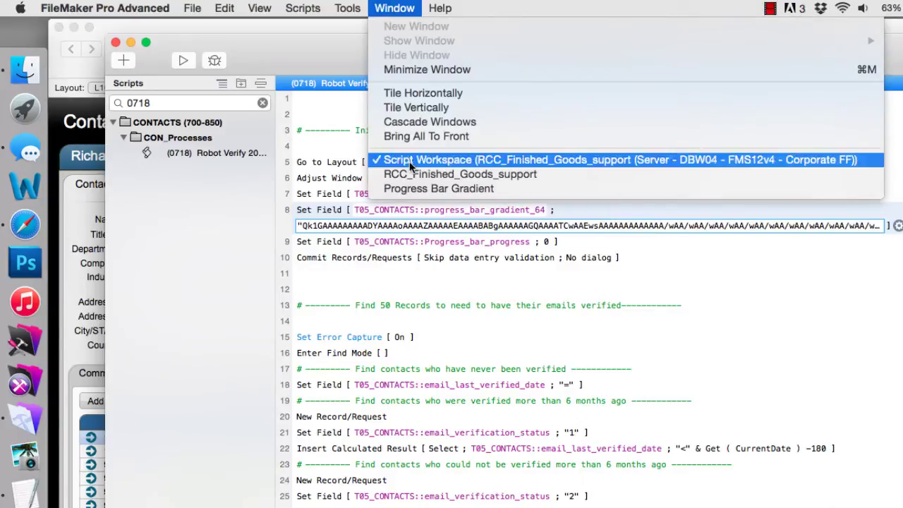
pyautogui.click(412, 187)
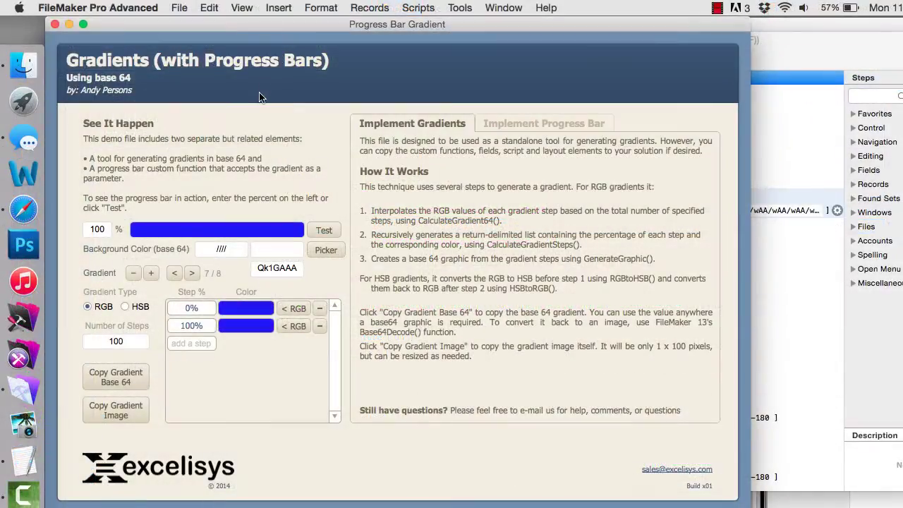
pyautogui.click(115, 416)
# Step: Launch Preview through Spotlight
pyautogui.press('super+space')
pyautogui.write('preview')
pyautogui.press('Return')
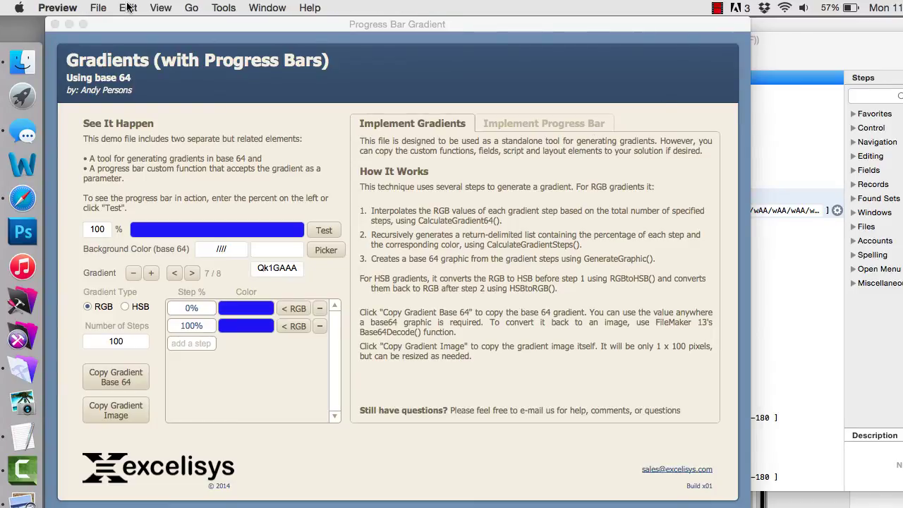
# Step: Open the copied gradient as a new Preview image, zoom to inspect the blue line, then view FileMaker's base64 text
pyautogui.click(99, 8)
pyautogui.click(106, 24)
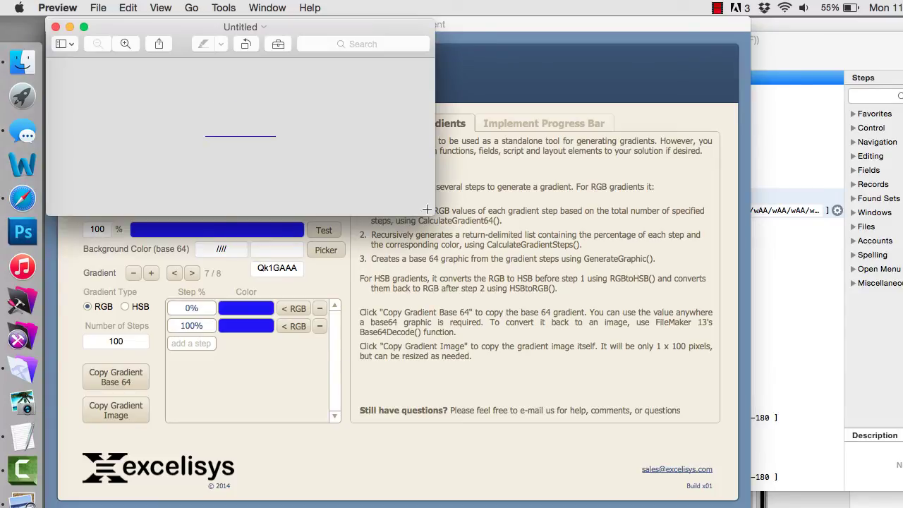
pyautogui.click(124, 45)
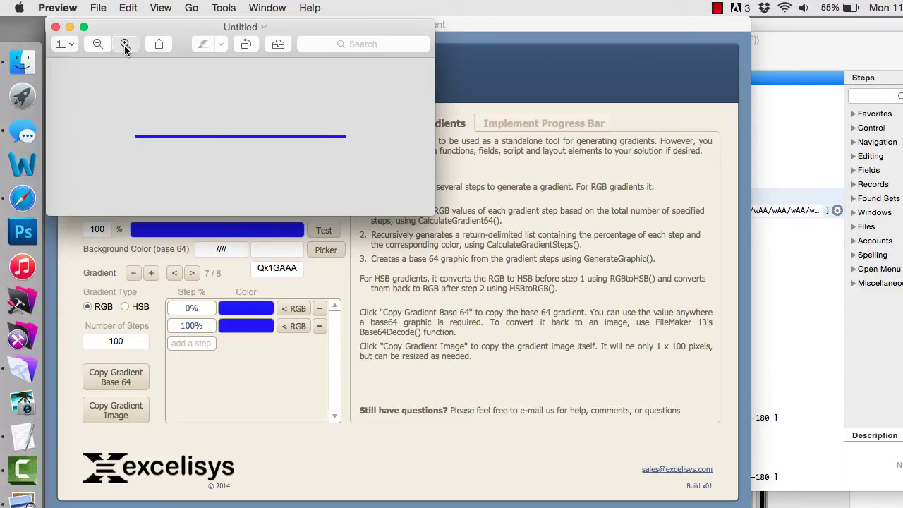
pyautogui.moveTo(434, 215); pyautogui.dragTo(435, 176)
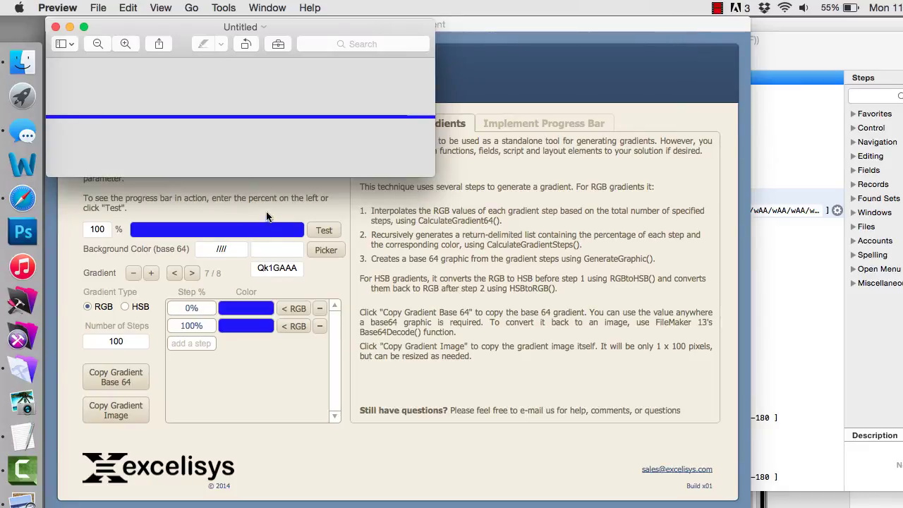
pyautogui.click(101, 40)
pyautogui.click(100, 41)
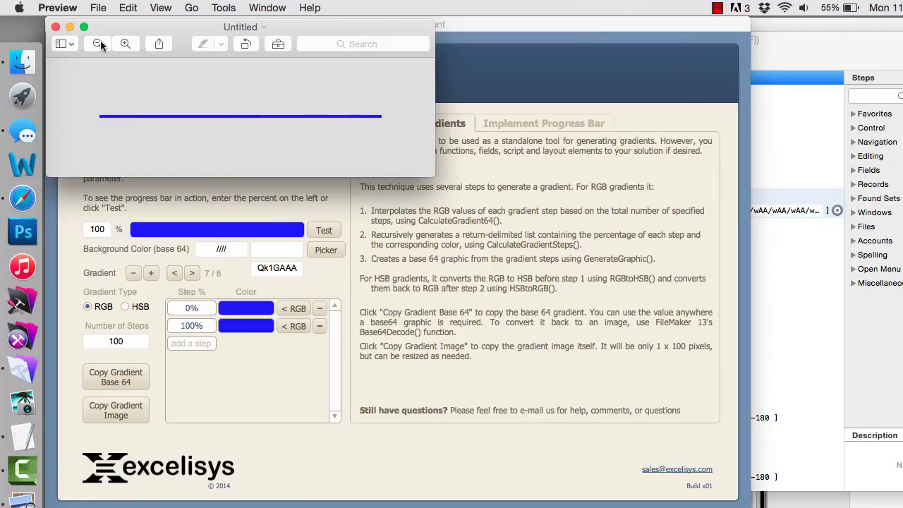
pyautogui.click(274, 269)
pyautogui.click(290, 267)
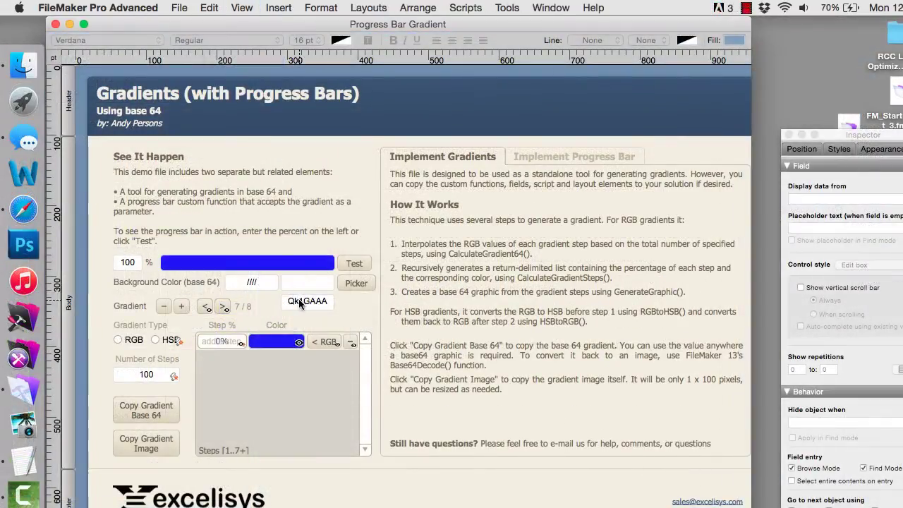
# Step: Confirm the base64 box shows gradient_64 (not back_64), cancel unchanged, and return to Browse mode
pyautogui.click(298, 299)
pyautogui.doubleClick(298, 298)
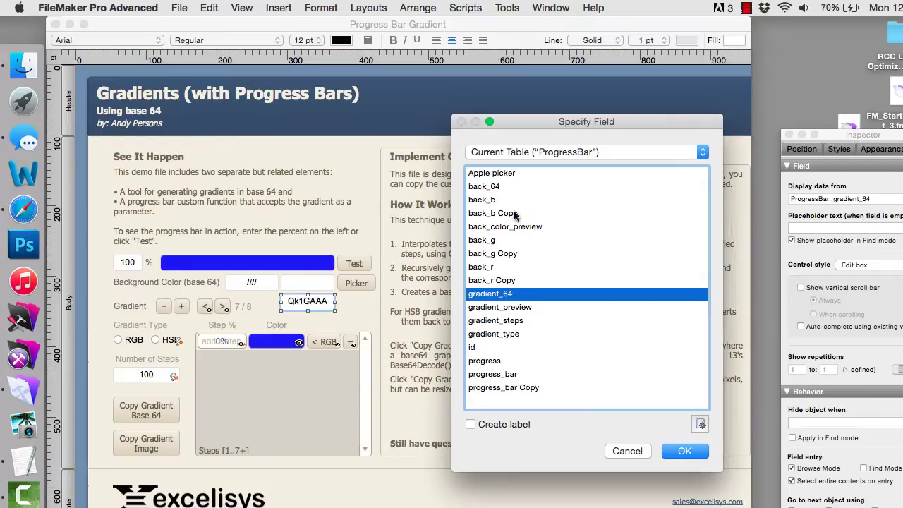
pyautogui.click(508, 188)
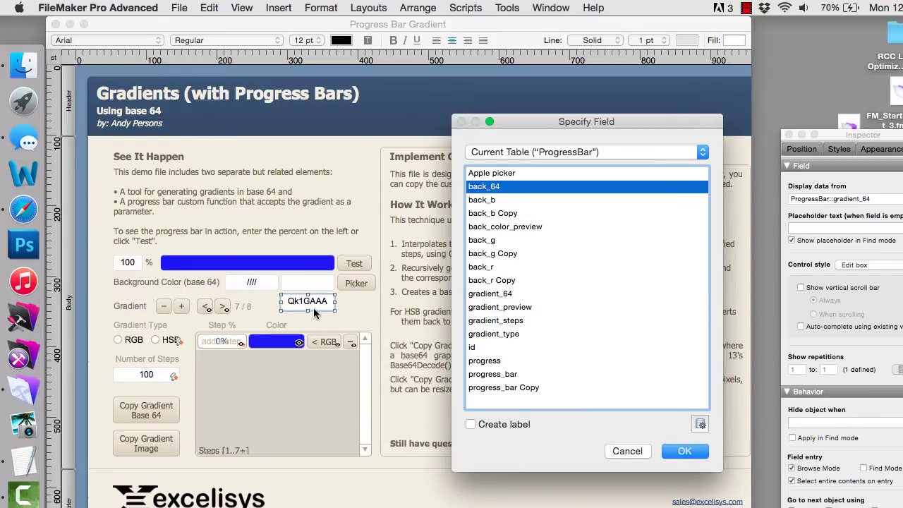
pyautogui.press('Escape')
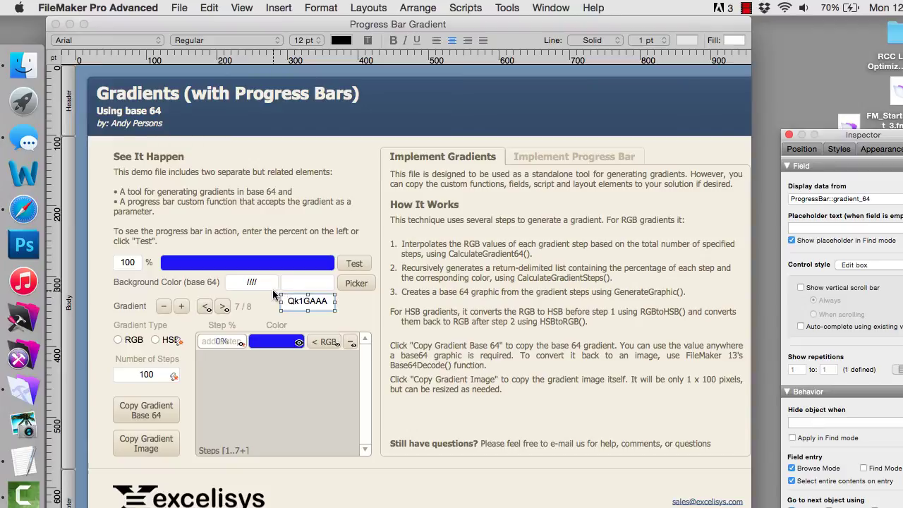
pyautogui.press('super+b')
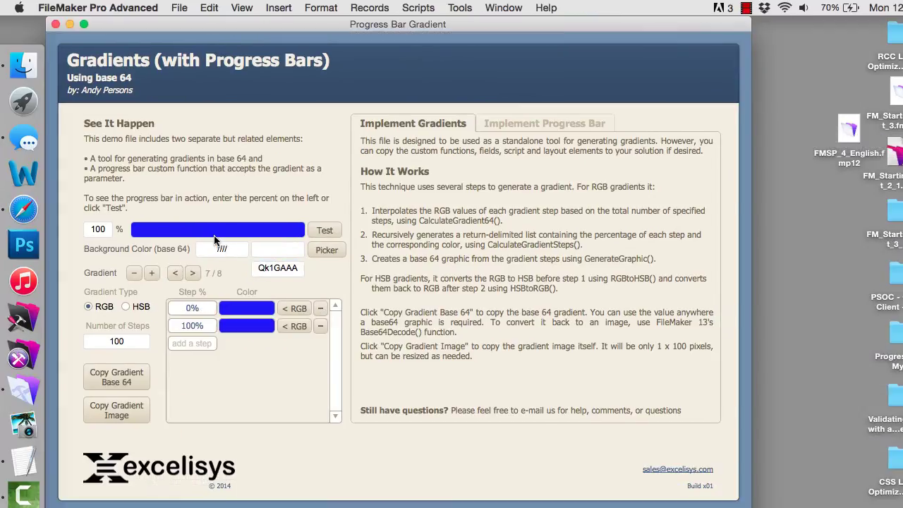
# Step: Enter 50 as the test percentage so the bar fills halfway, then view the base64 gradient text
pyautogui.click(98, 230)
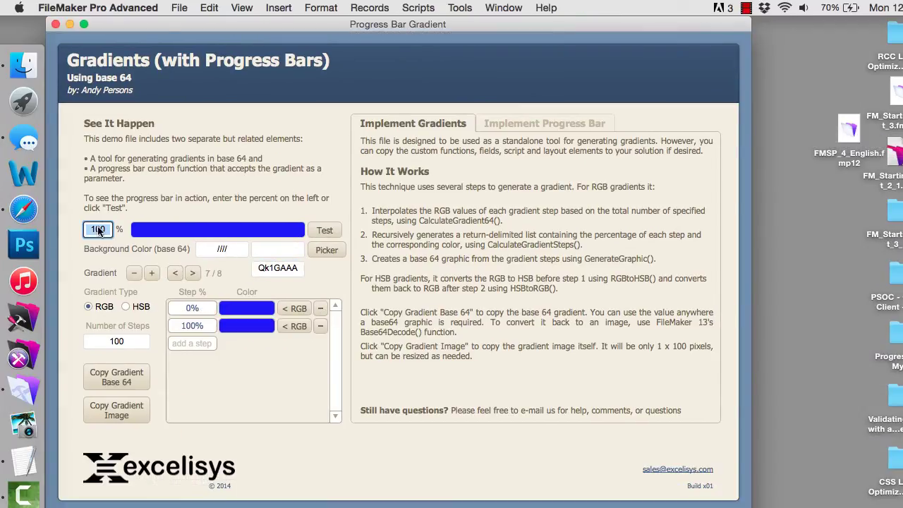
pyautogui.write('50')
pyautogui.press('Return')
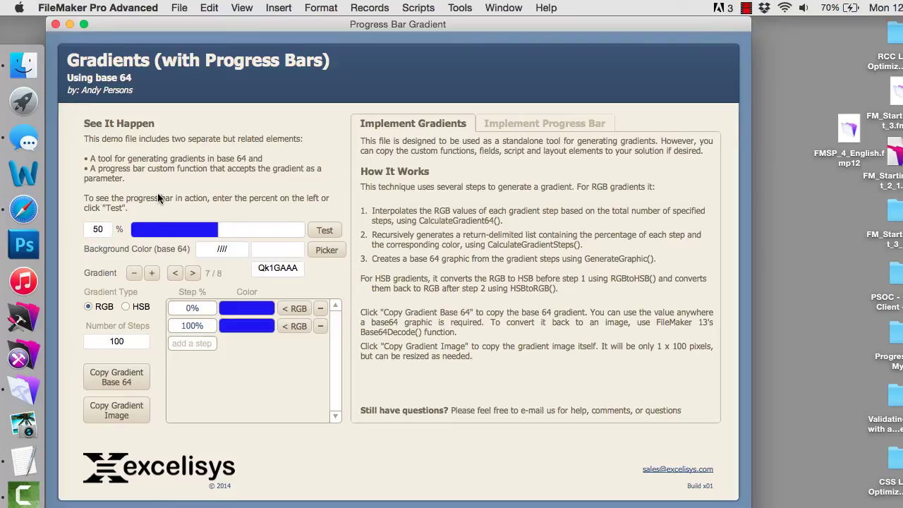
pyautogui.click(275, 273)
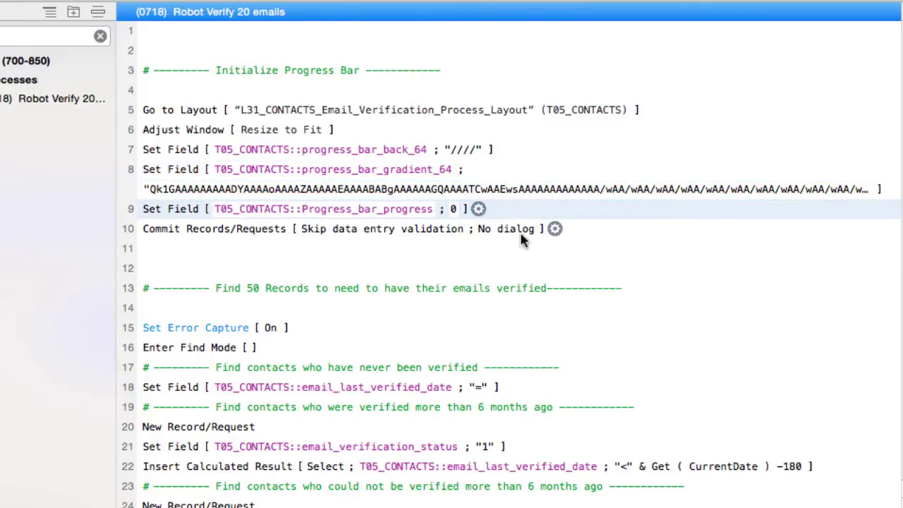
# Step: Inspect loop lines 46, 47 (Progress_bar_progress = 5 * $loop) and 49 (0.2 s pause), then close the script
pyautogui.scroll(-5, 433, 346)
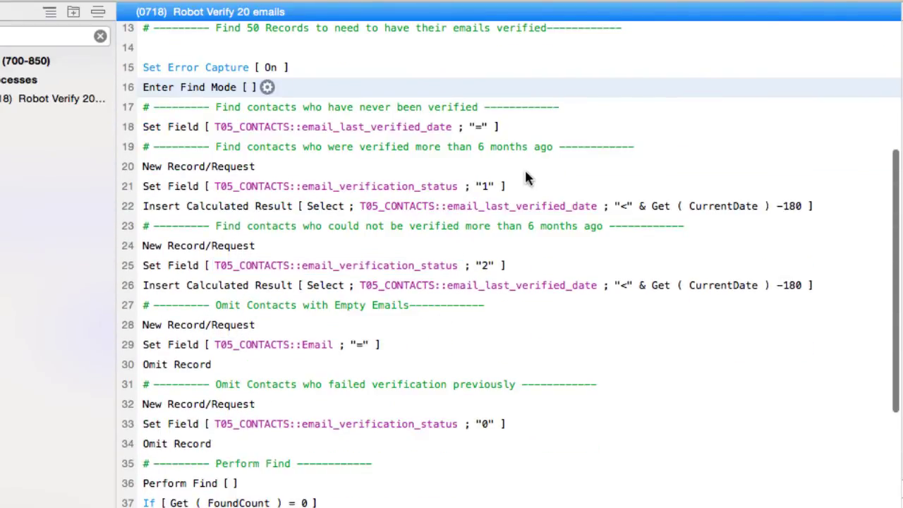
pyautogui.scroll(-2, 524, 170)
pyautogui.scroll(-2, 525, 177)
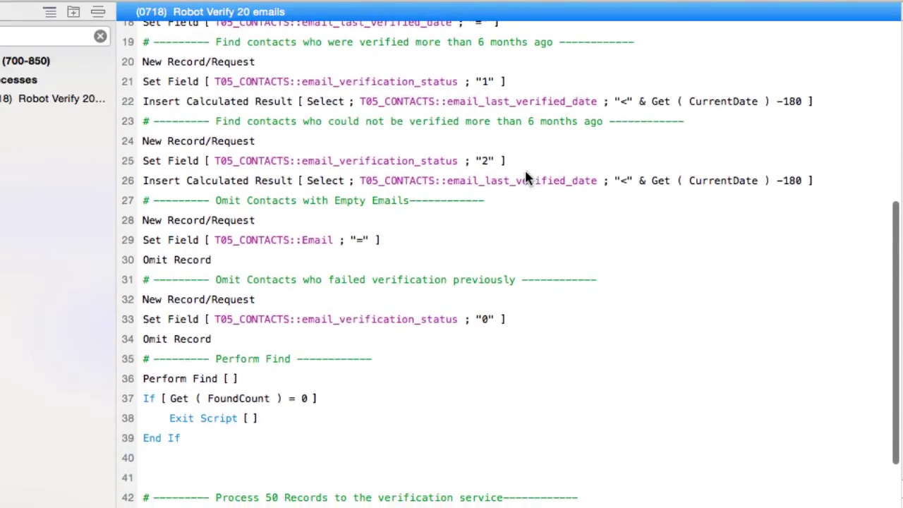
pyautogui.scroll(-4, 525, 177)
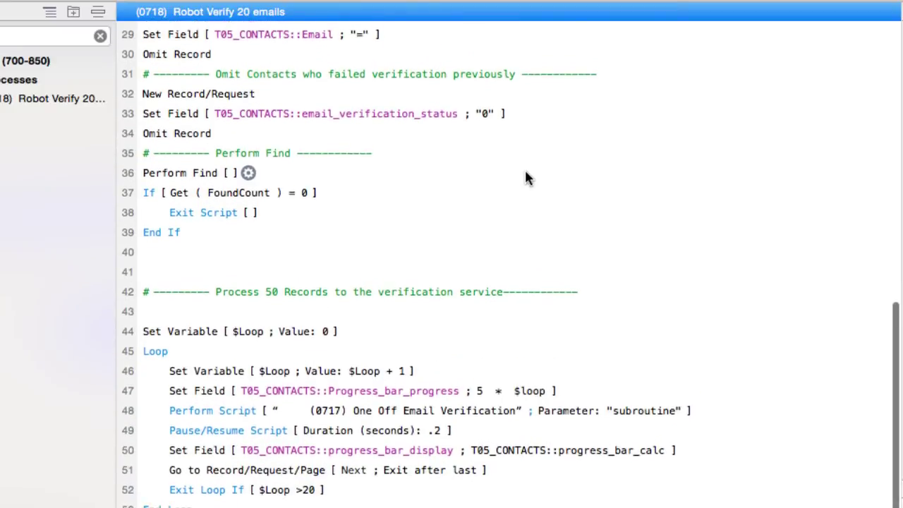
pyautogui.scroll(1, 469, 363)
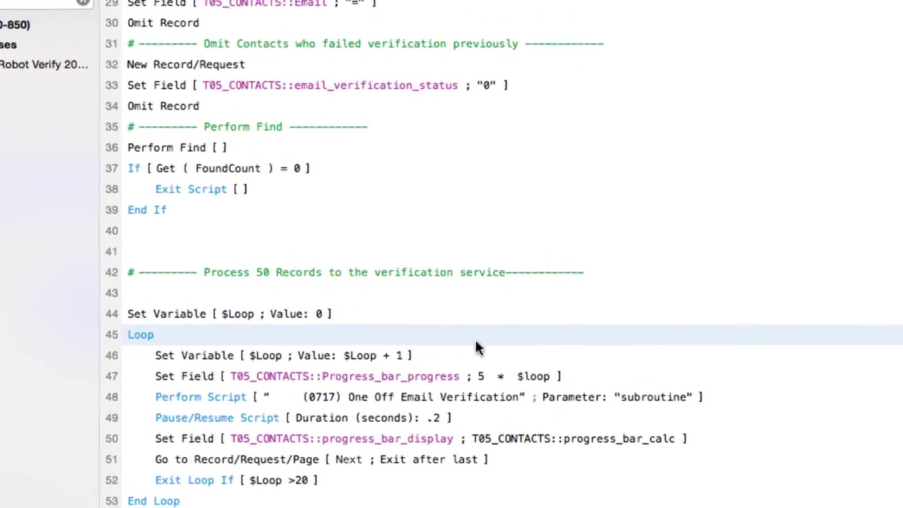
pyautogui.click(536, 299)
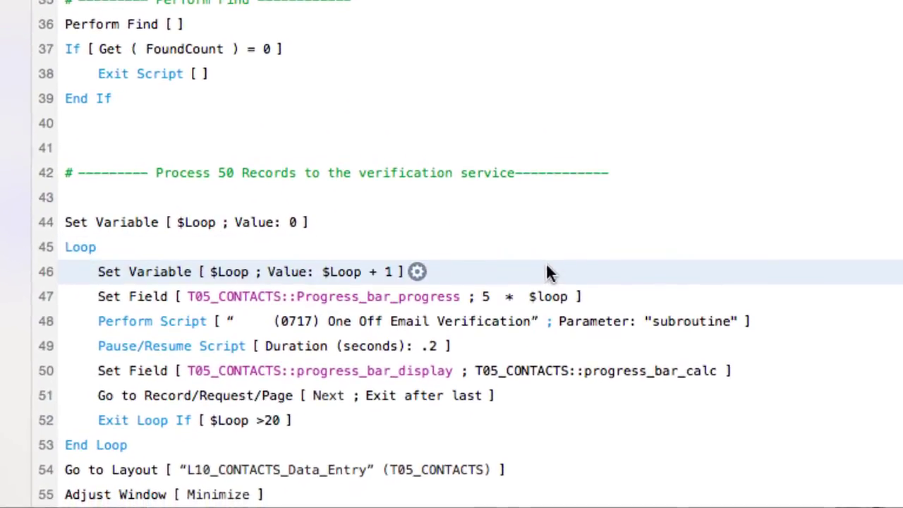
pyautogui.click(640, 294)
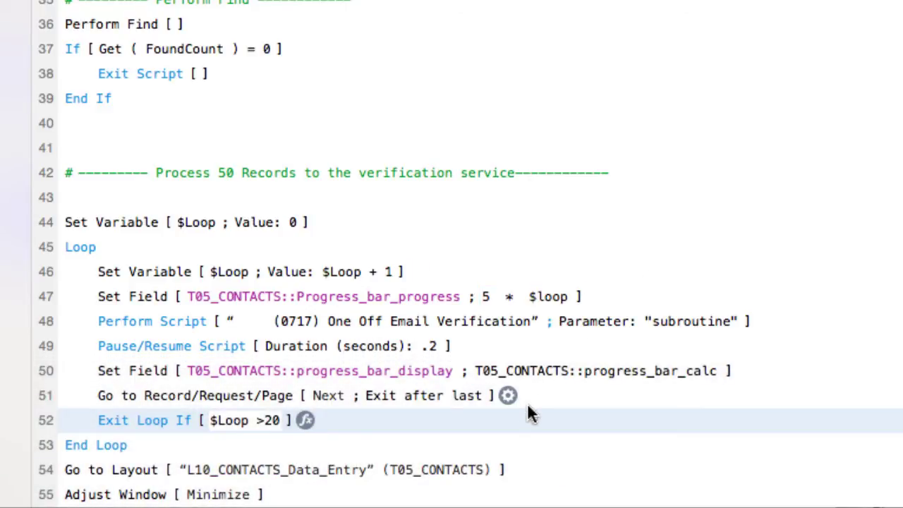
pyautogui.click(533, 339)
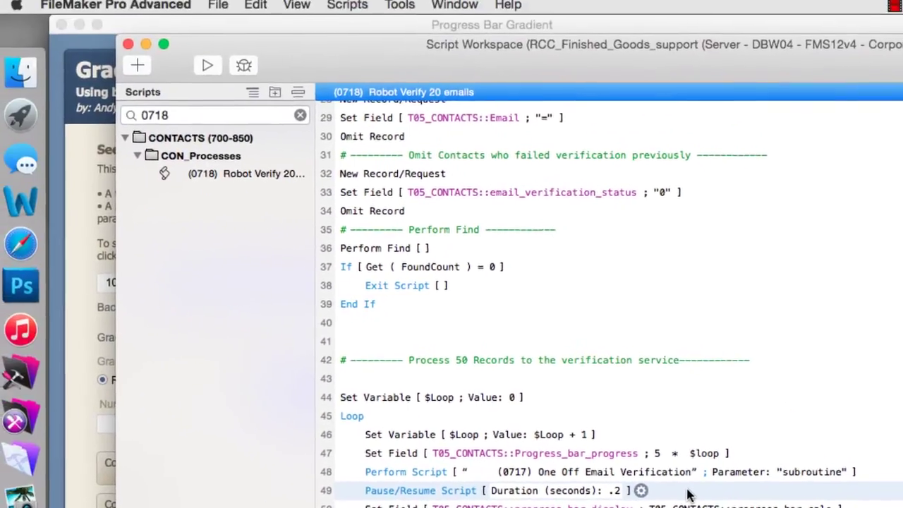
pyautogui.press('super+w')
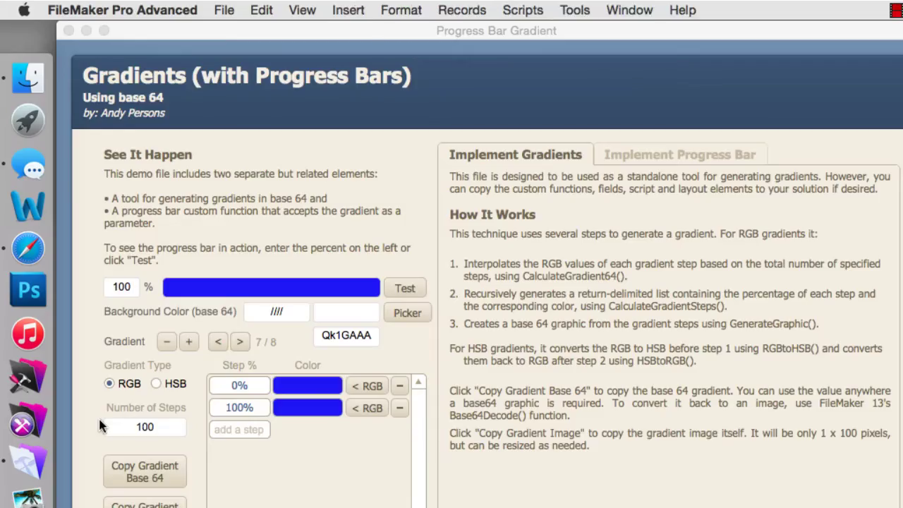